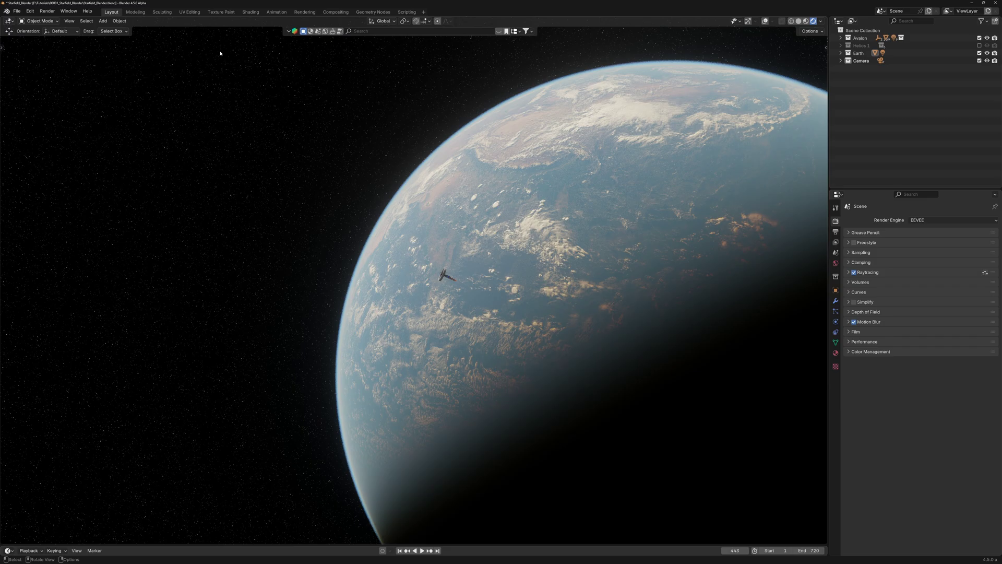
- Switch to the Shading workspace and pan the Shader Editor to frame the world nodes
left_click(250, 12)
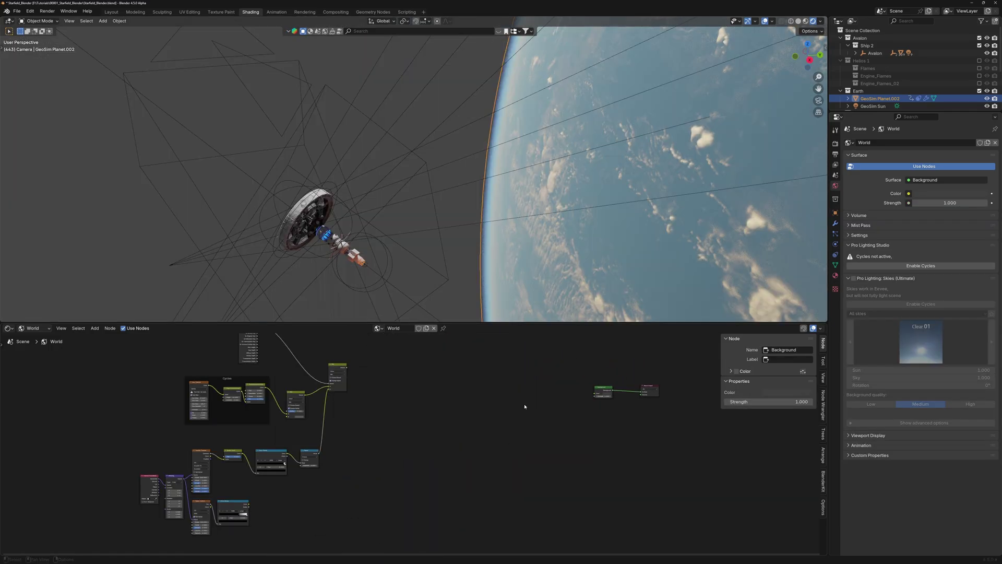
middle_click_drag(531, 403, 525, 414)
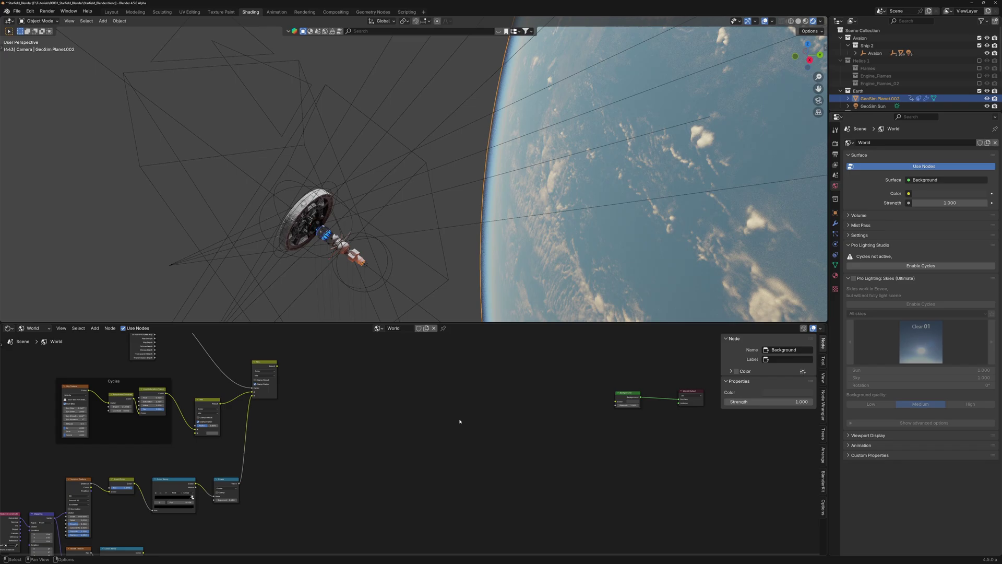
- Add a Voronoi Texture, link its Distance to Background Color, and add Texture Coordinate and Mapping via Ctrl+T
key("shift+a")
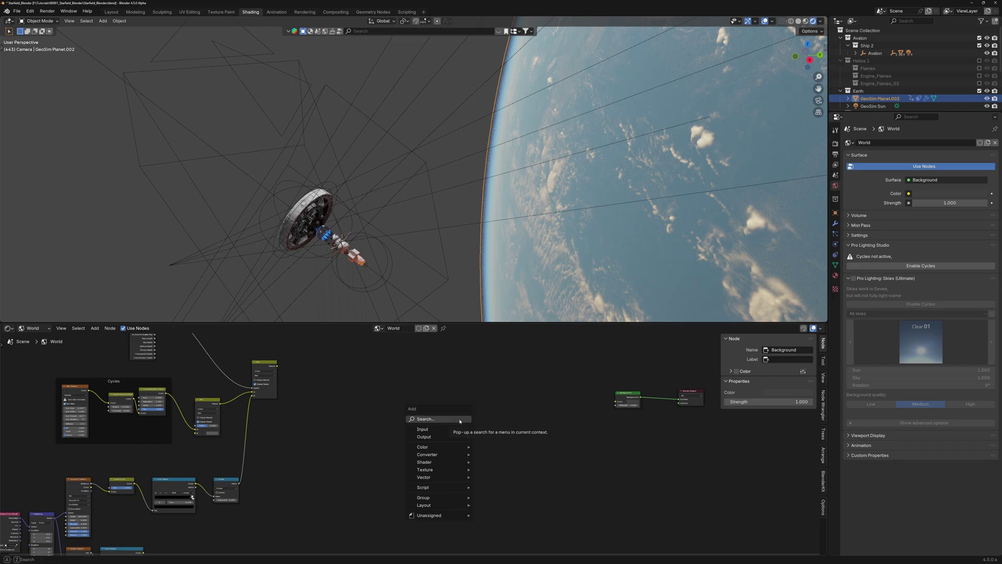
left_click(460, 419)
type("vor")
key("Return")
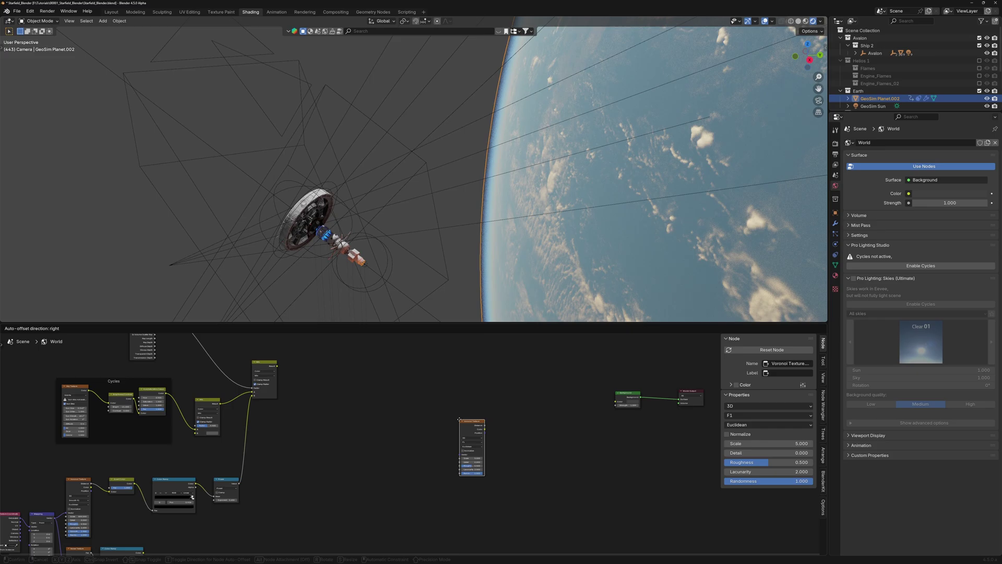
left_click(532, 417)
scroll(532, 417, "up", 2)
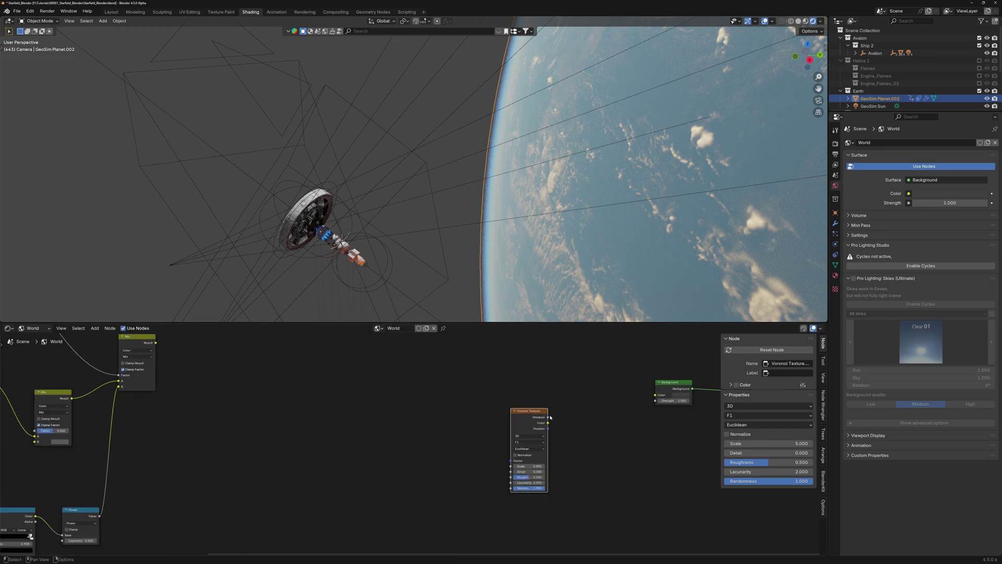
middle_click_drag(551, 417, 504, 416)
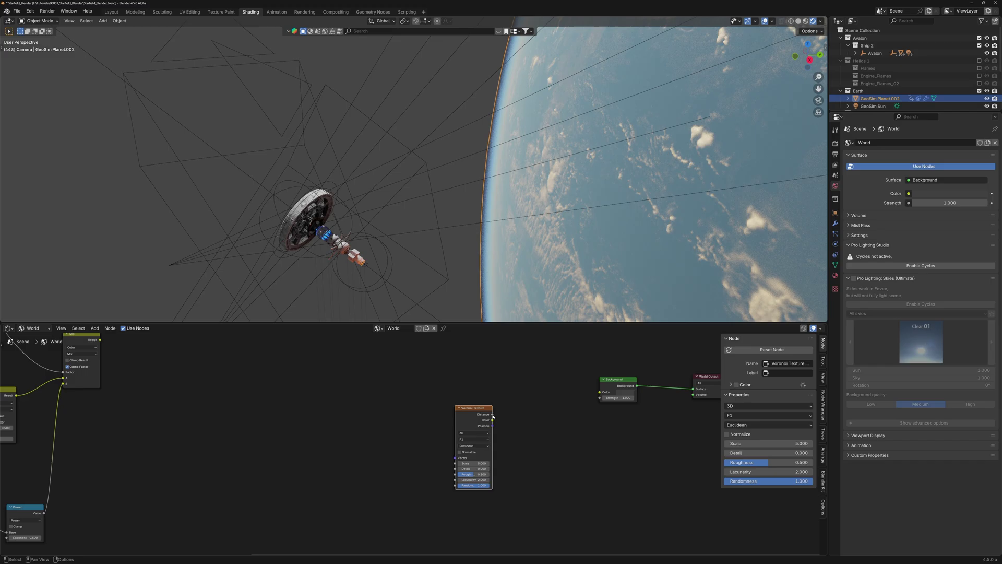
left_click_drag(493, 415, 572, 406)
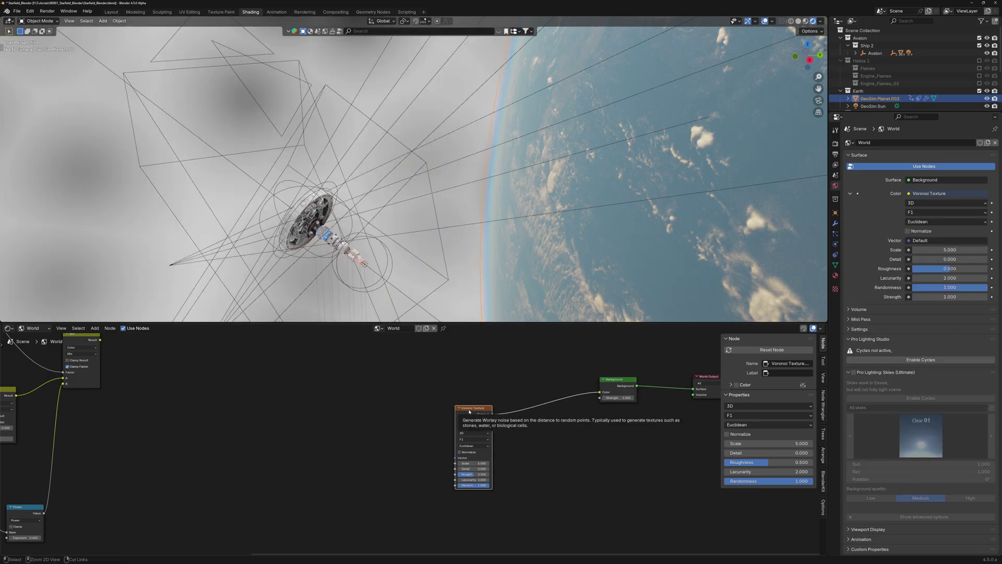
key("ctrl+t")
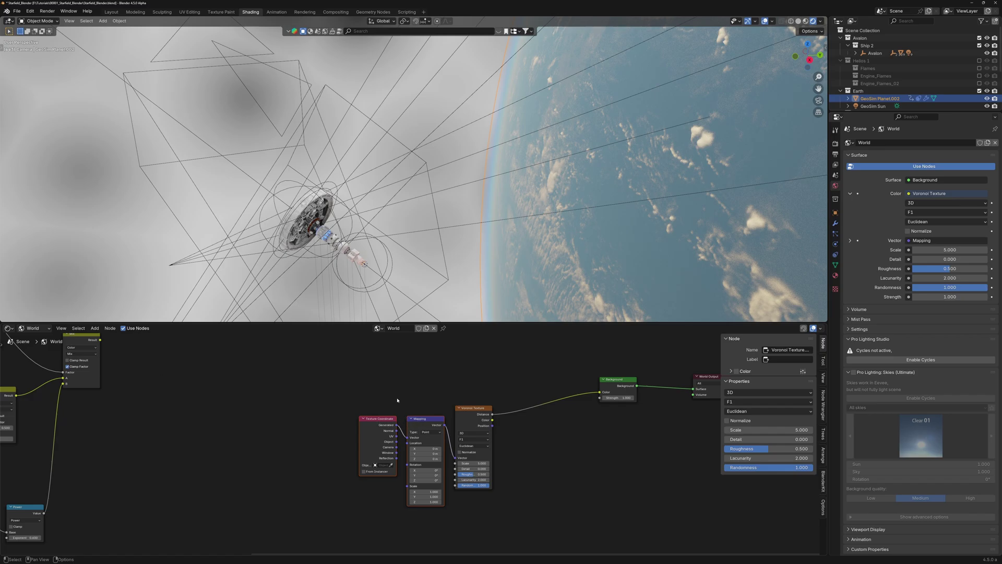
middle_click_drag(397, 135, 369, 89)
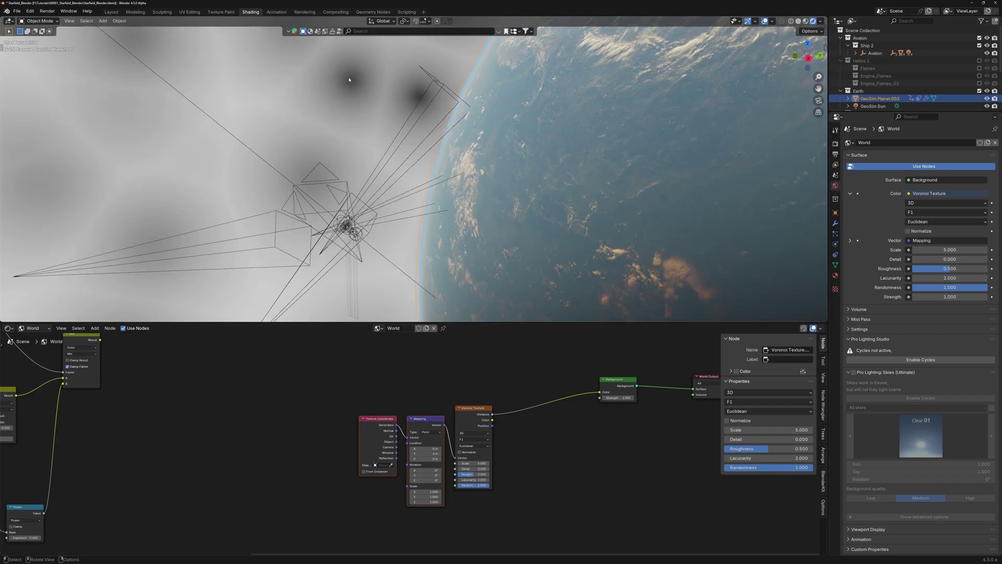
- Set the Voronoi Texture Scale to 500
scroll(516, 465, "up", 3)
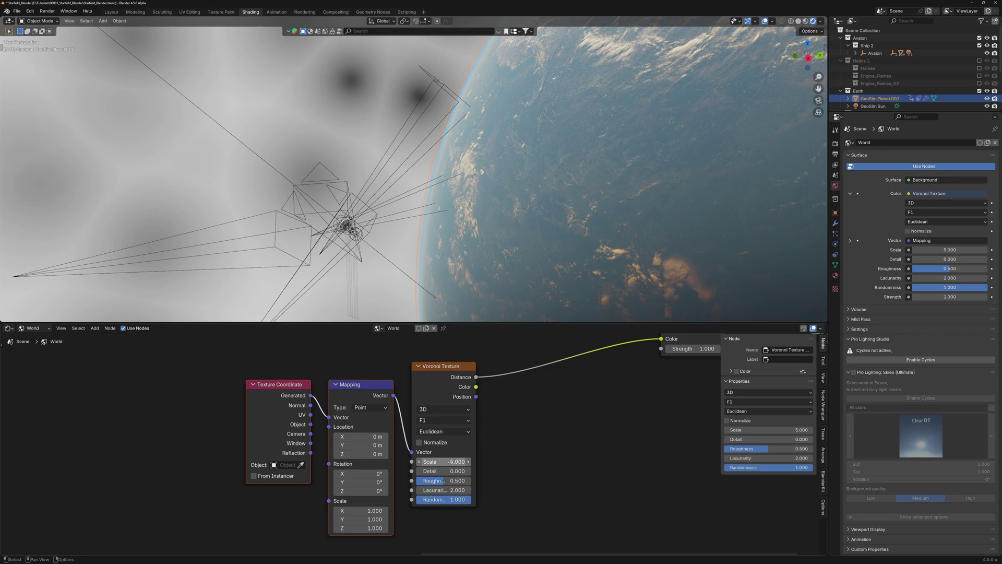
left_click_drag(447, 462, 475, 462)
left_click(448, 461)
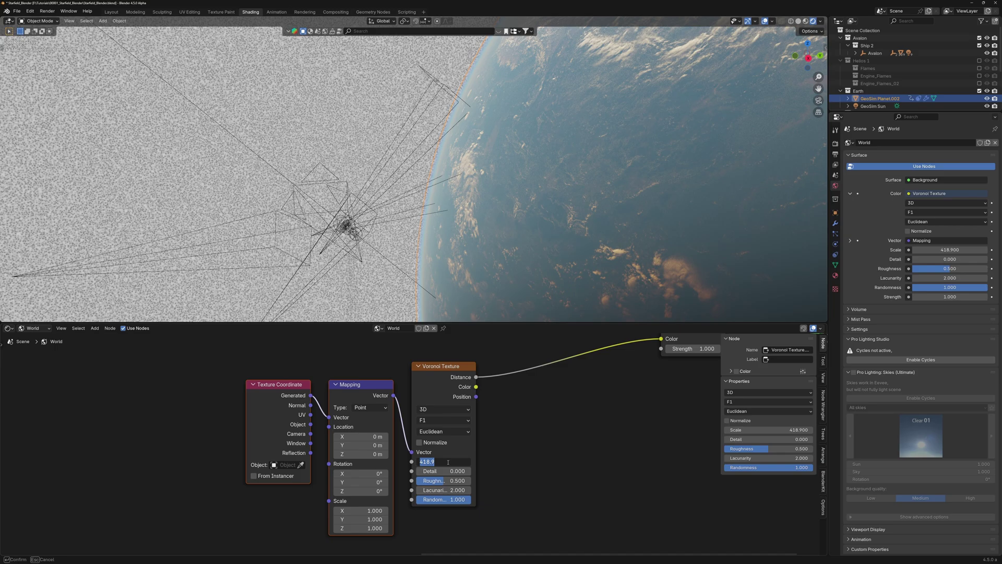
type("500")
key("Return")
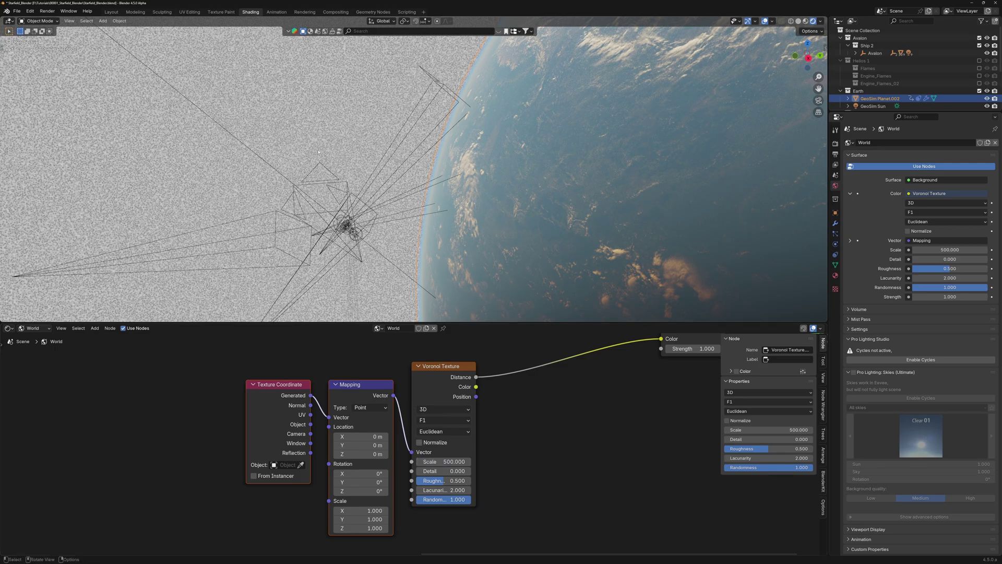
- Insert an Invert Color node on the Voronoi-to-Background link and tidy the node layout
left_click(517, 392)
key("shift+a")
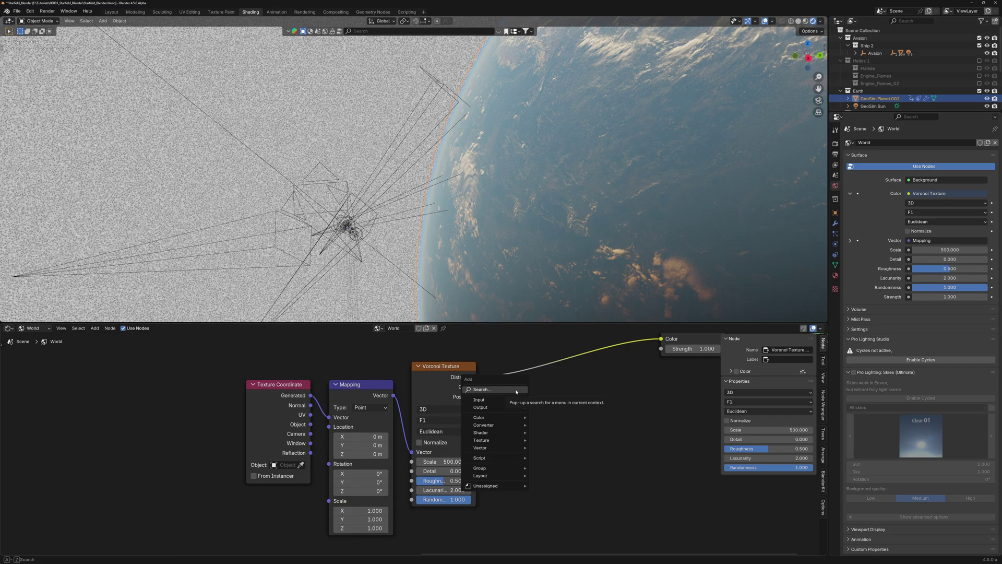
type("inver")
key("Return")
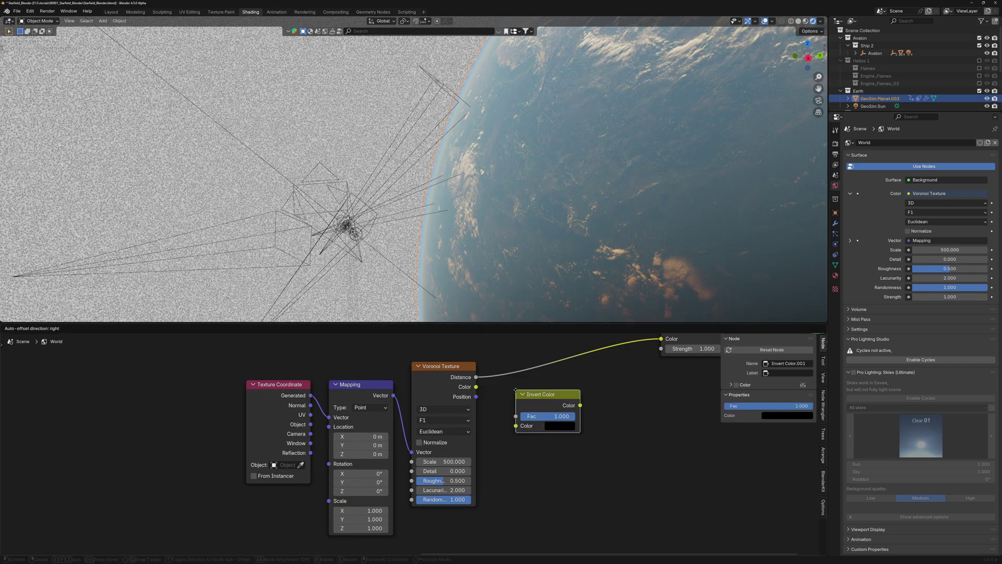
left_click(510, 368)
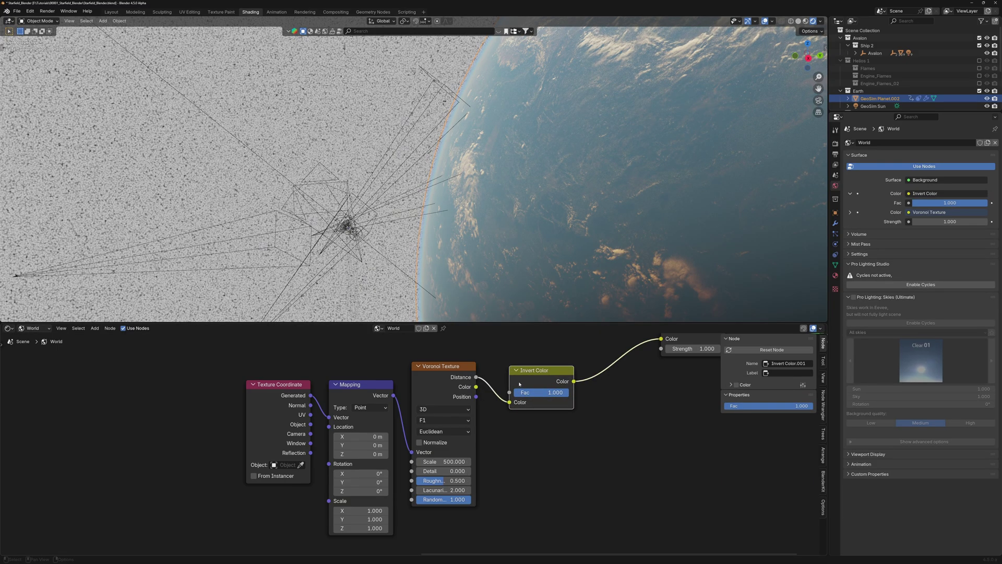
scroll(519, 384, "down", 2)
middle_click_drag(519, 384, 500, 394)
left_click_drag(493, 377, 508, 370)
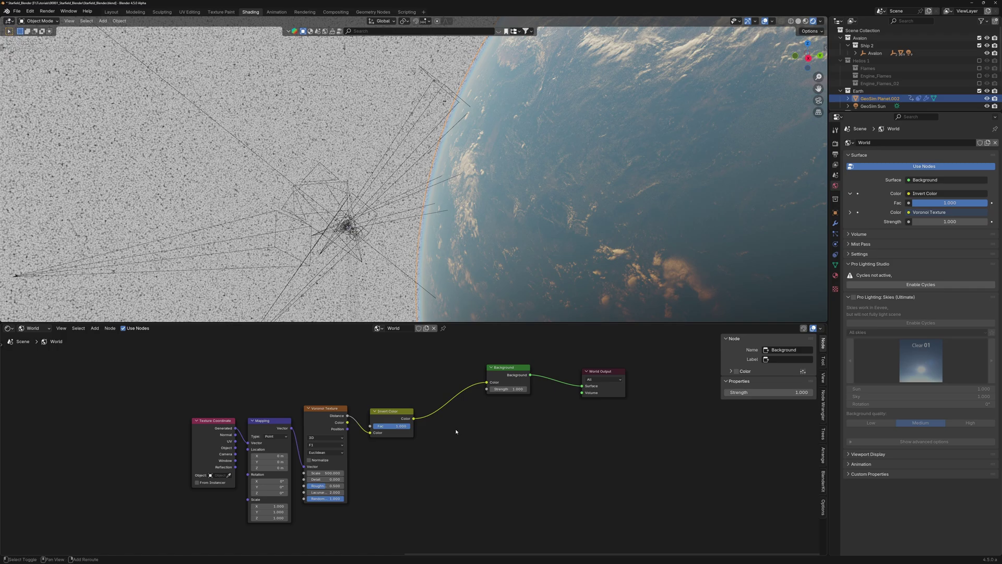
- Insert a Color Ramp after Invert Color and slide its black stop to 0.879
key("shift+a")
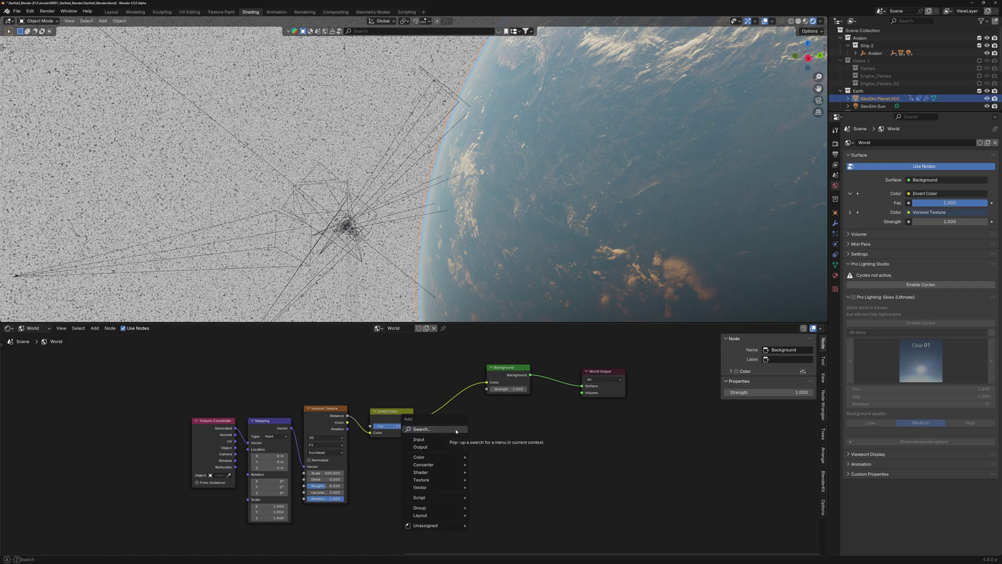
left_click(457, 431)
type("color ramp")
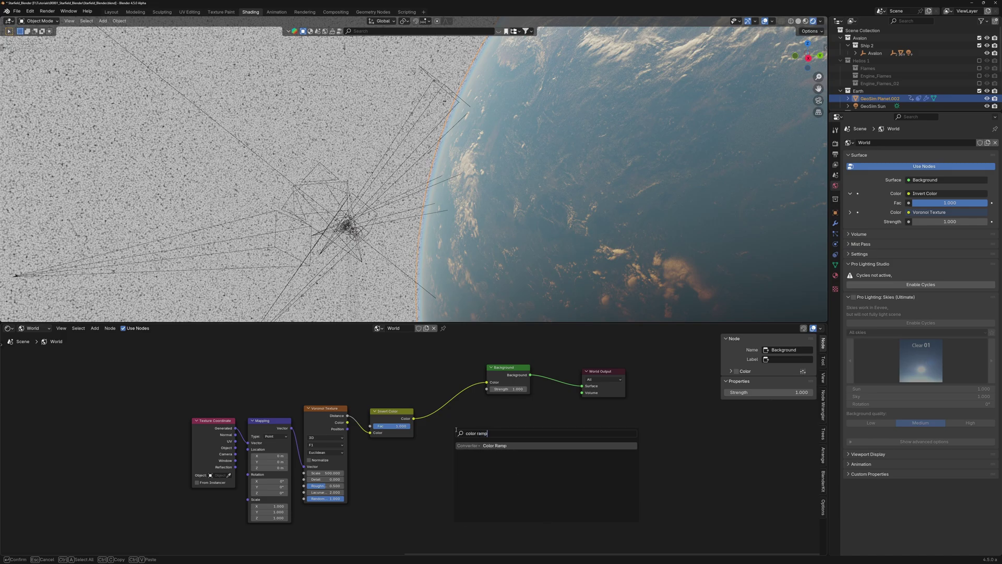
key("Return")
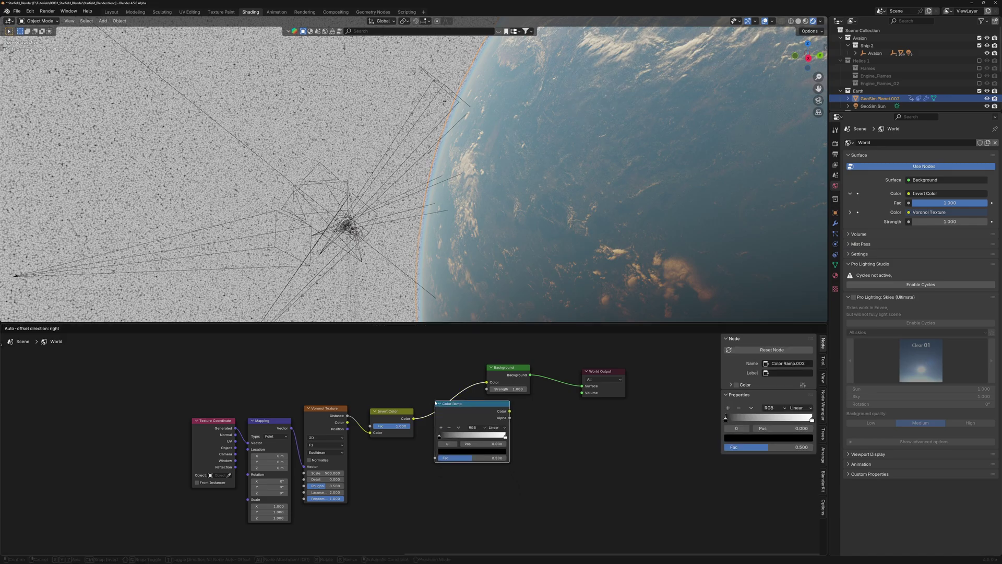
left_click(435, 401)
scroll(440, 436, "up", 2)
left_click_drag(440, 434, 536, 440)
scroll(327, 231, "up", 6)
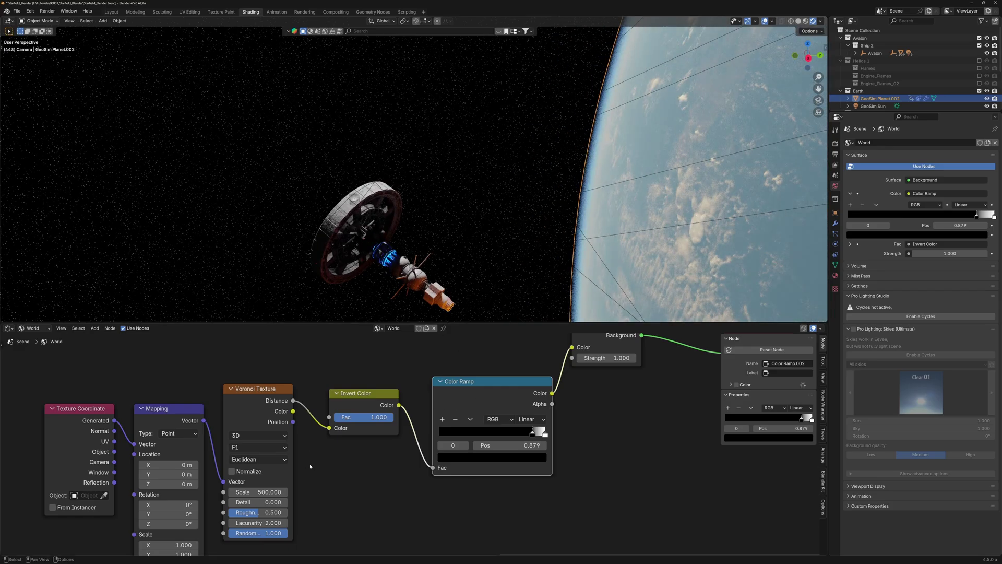
- Try Voronoi Scale values of 300 and then 100
middle_click_drag(310, 467, 342, 465)
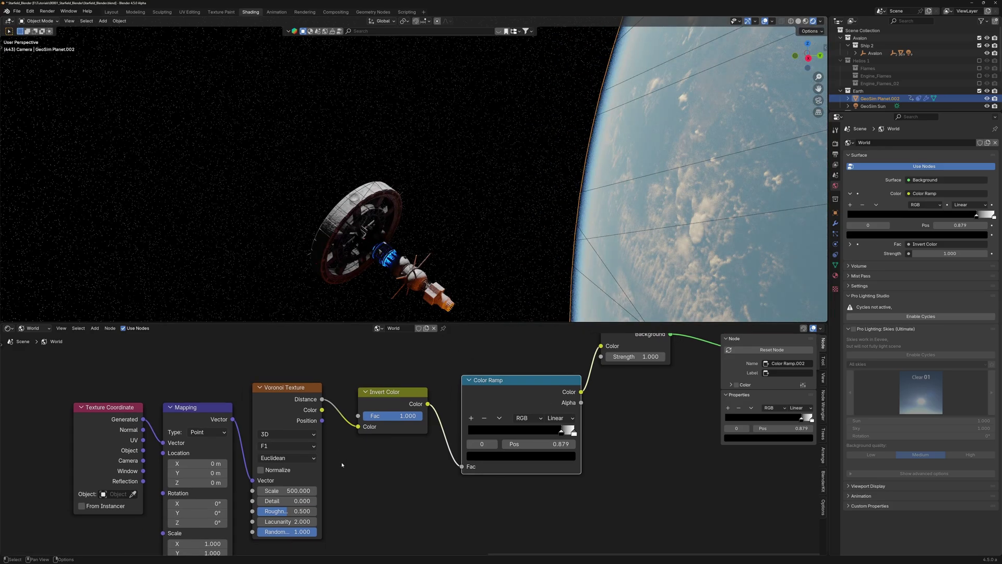
left_click(292, 491)
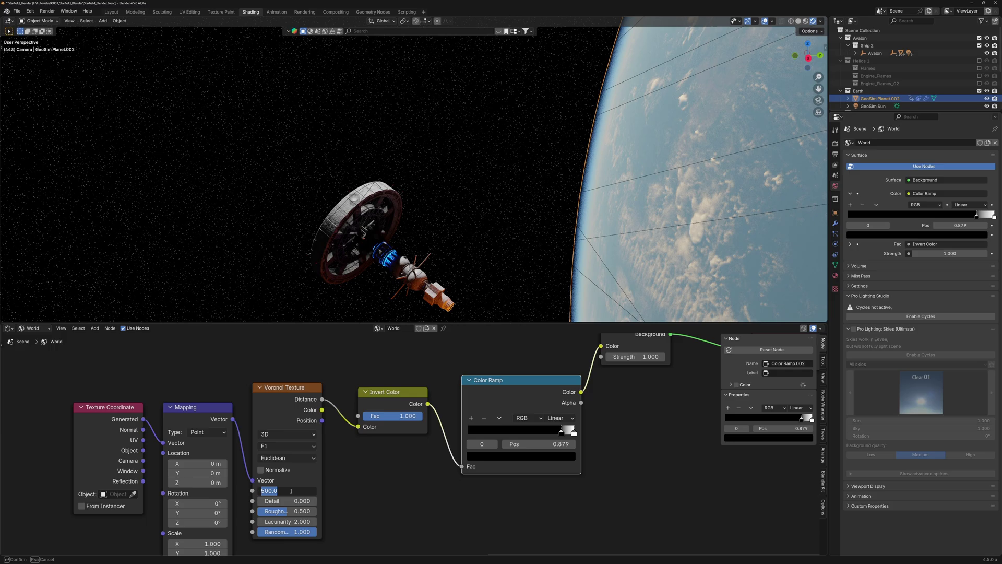
type("300")
key("Return")
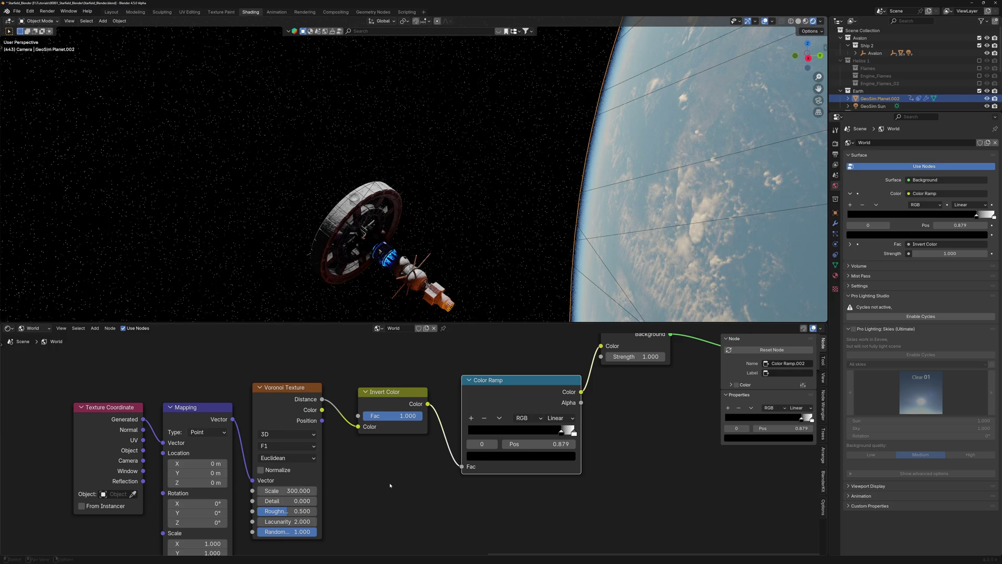
left_click(292, 491)
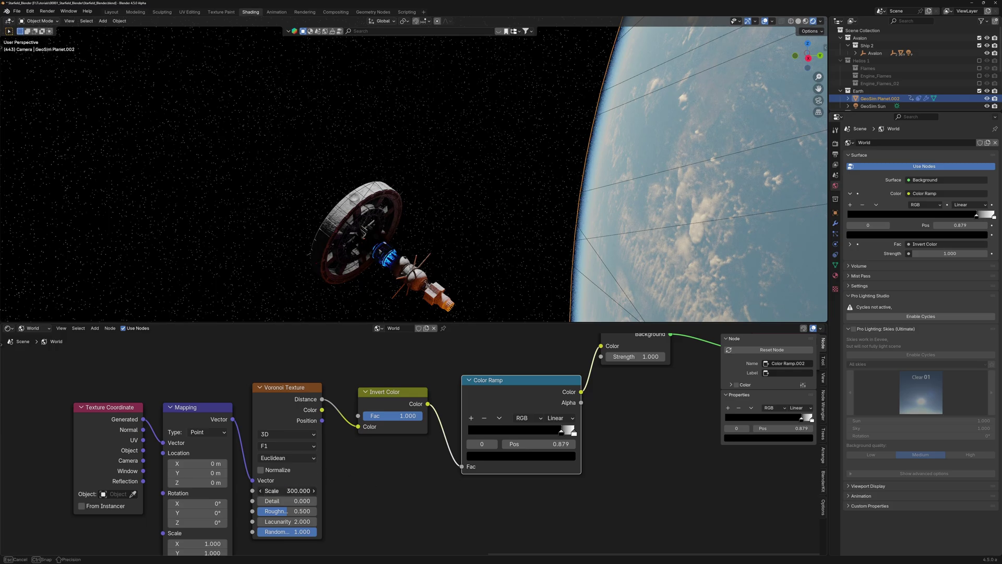
type("100")
key("Return")
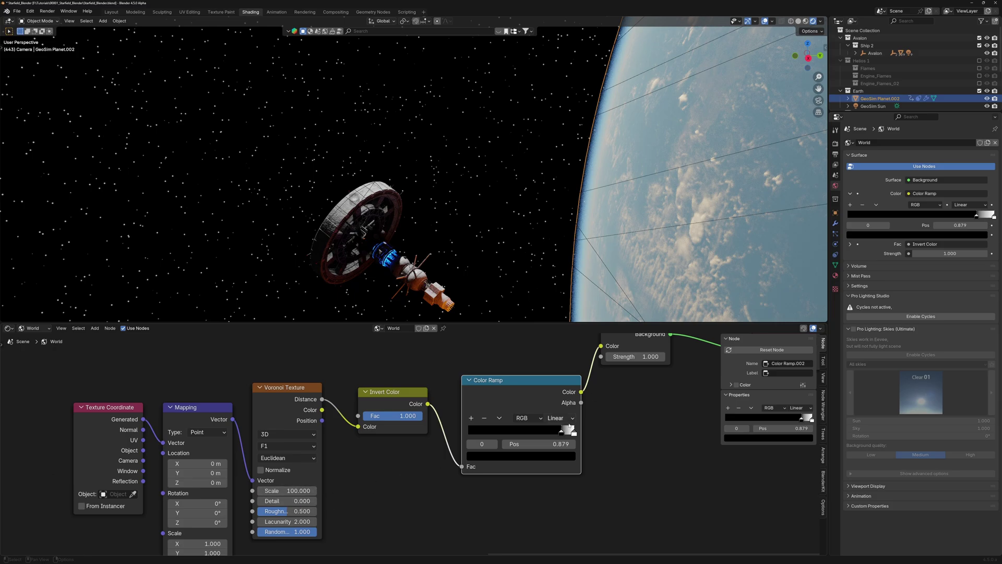
- Nudge the Color Ramp stop right to 0.903 and set the Voronoi Scale back to 500
left_click_drag(562, 433, 568, 433)
left_click_drag(522, 380, 498, 373)
left_click(297, 491)
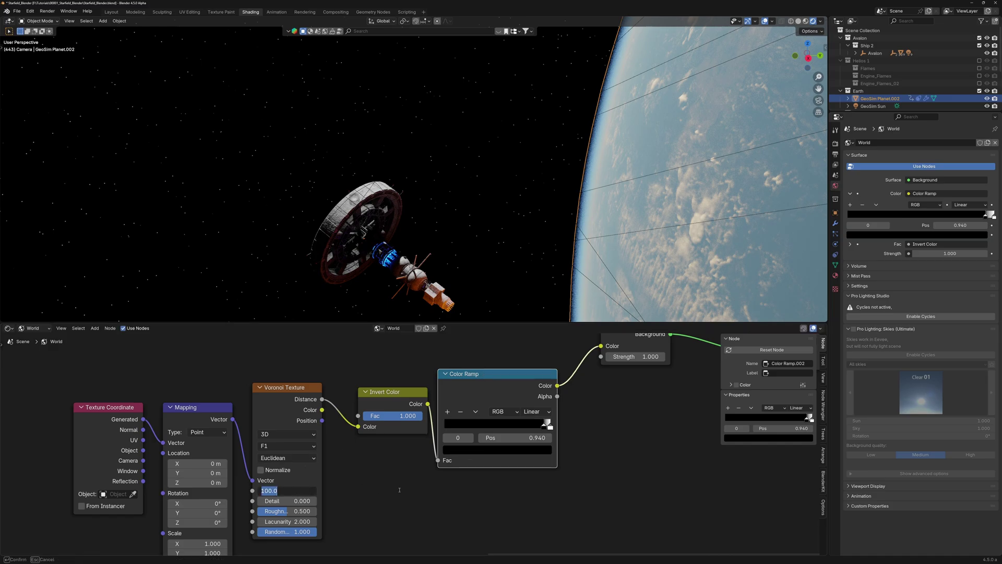
type("500")
key("Return")
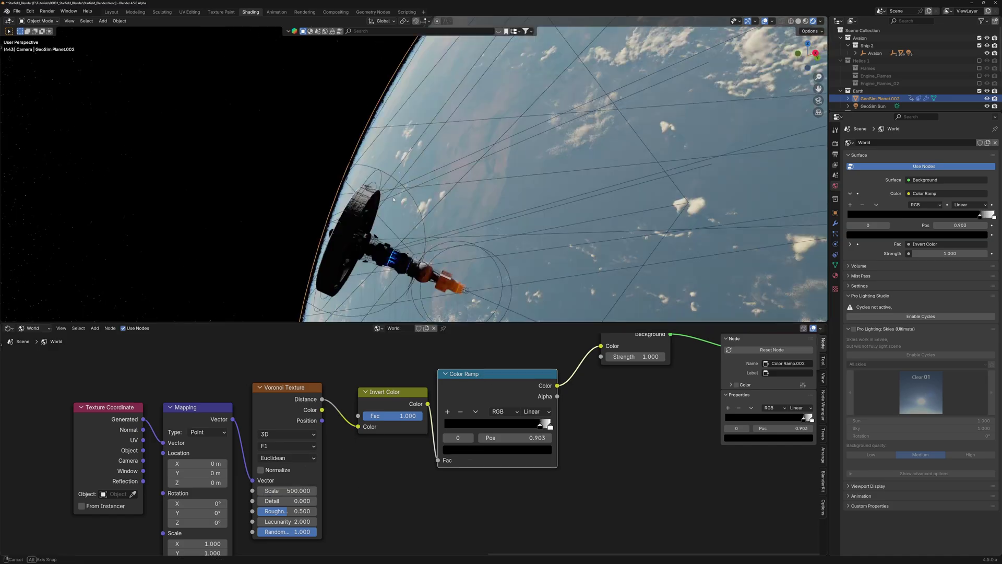
scroll(986, 58, "down", 3)
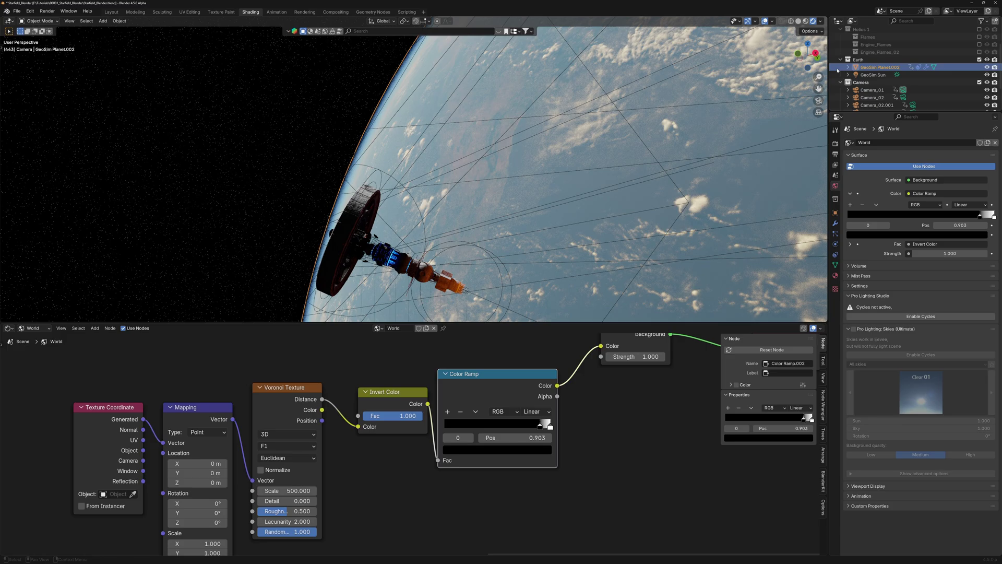
scroll(986, 73, "down", 2)
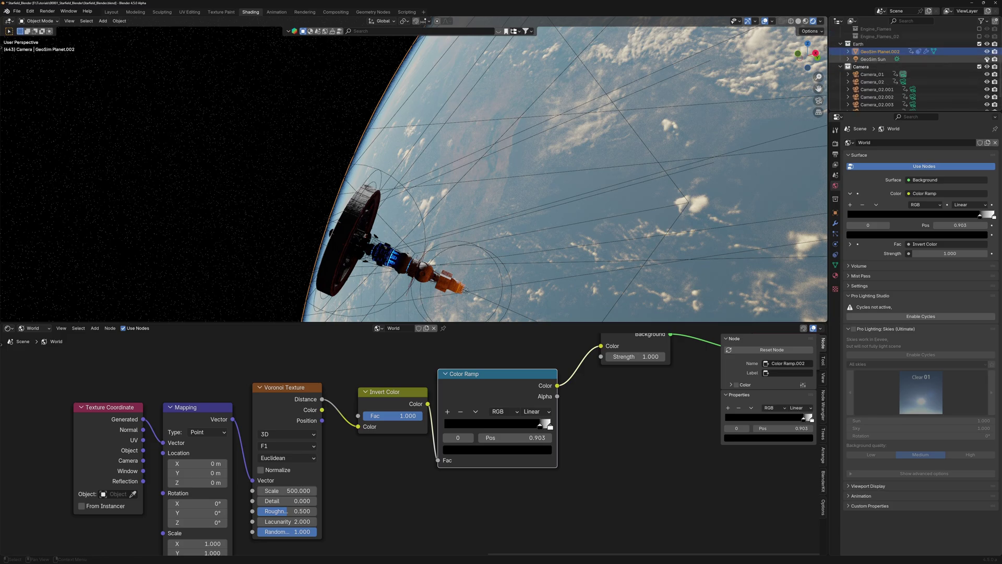
left_click(987, 59)
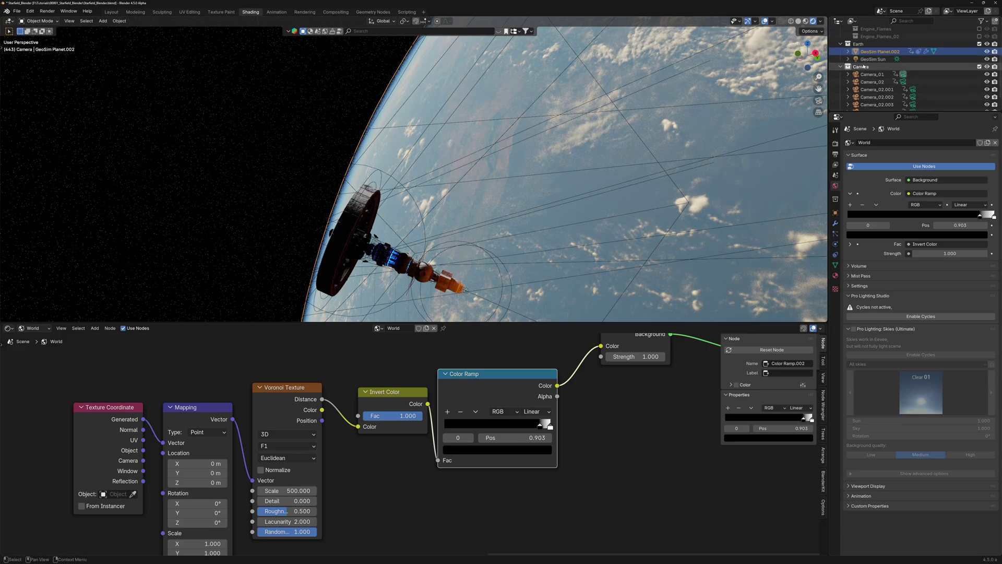
left_click(987, 59)
left_click(873, 59)
middle_click_drag(793, 101, 407, 160)
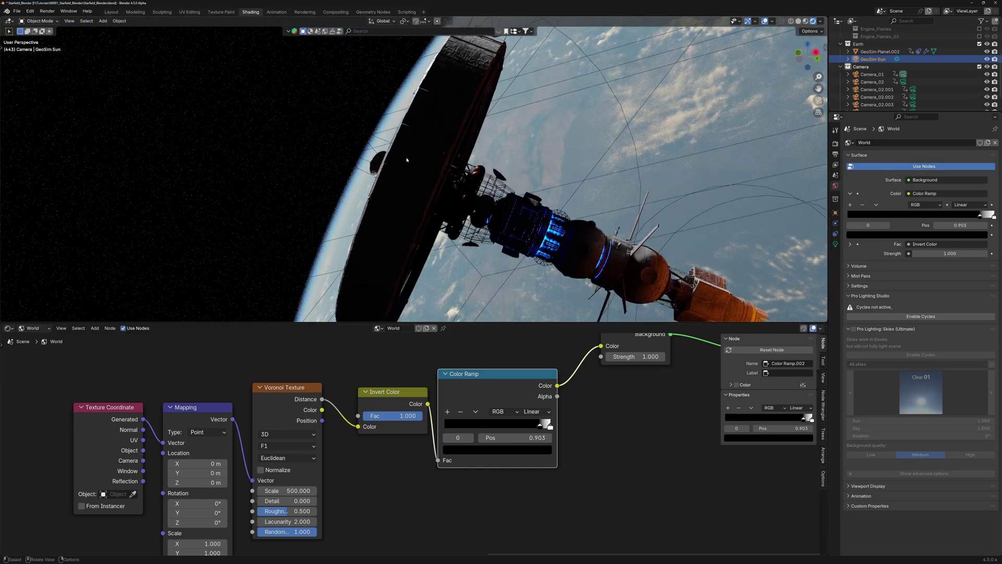
middle_click_drag(402, 197, 620, 430)
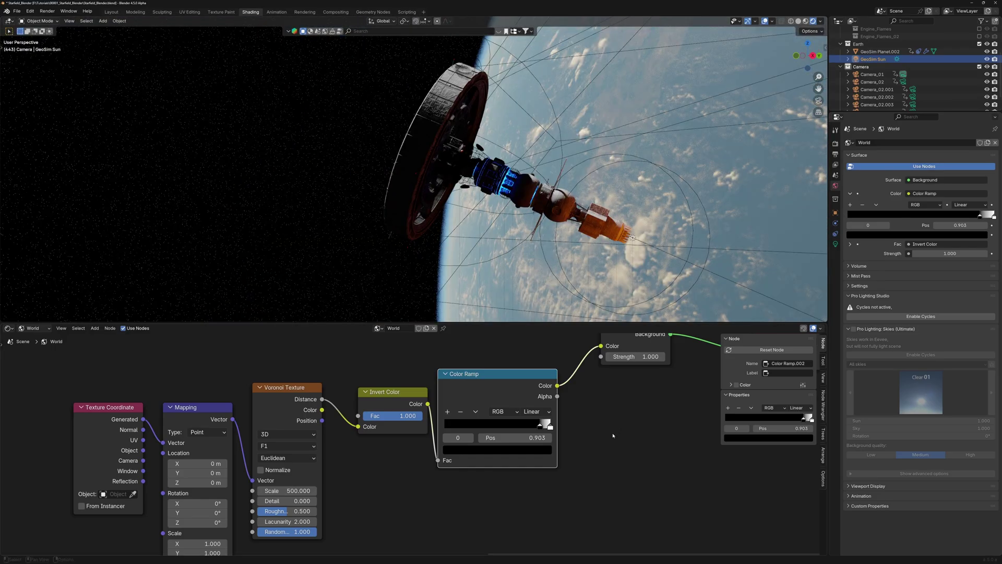
- Add a Light Path node beside the world nodes and pull a link from its Is Camera Ray output
scroll(579, 419, "down", 3)
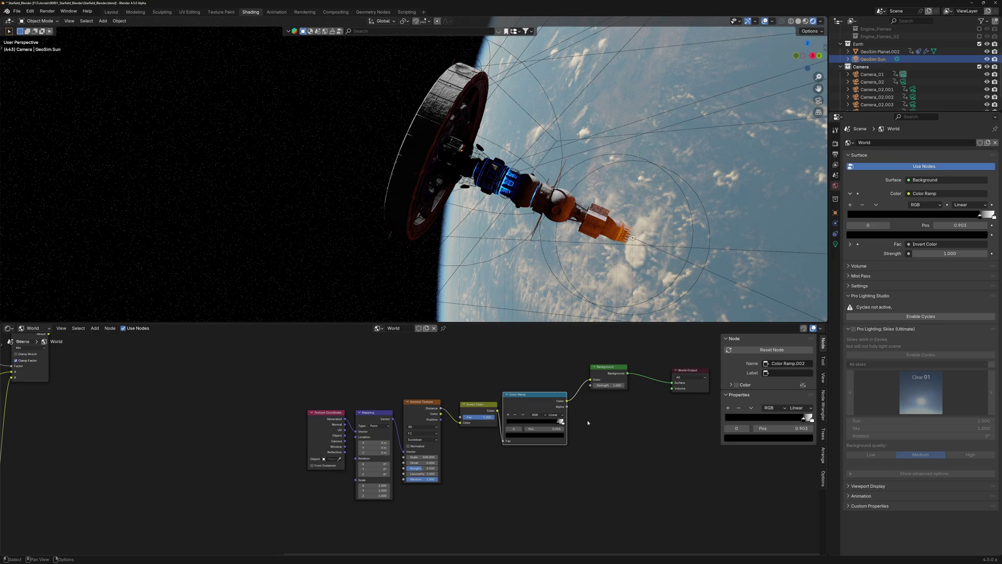
left_click_drag(268, 388, 555, 486)
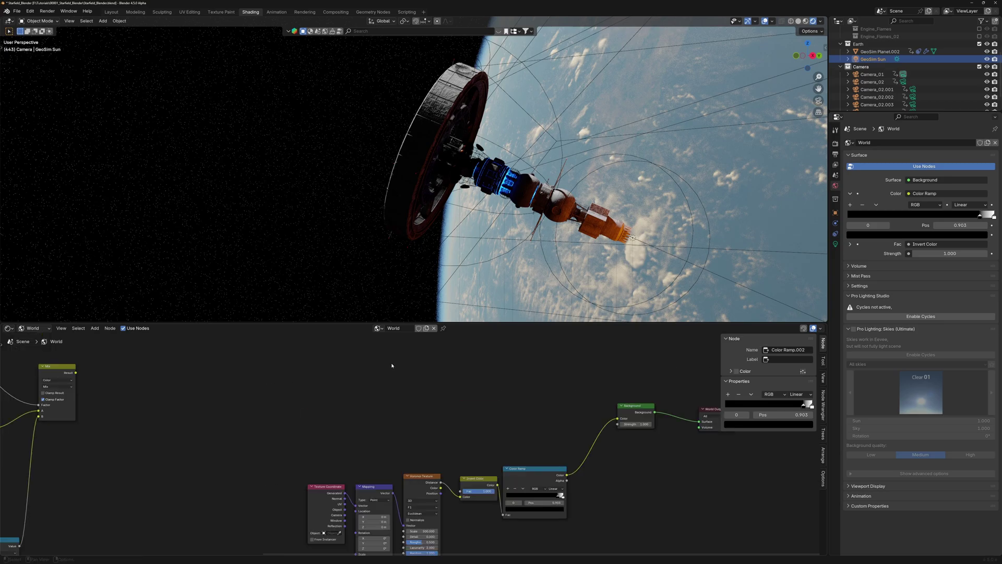
key("shift+a")
type("light")
key("Return")
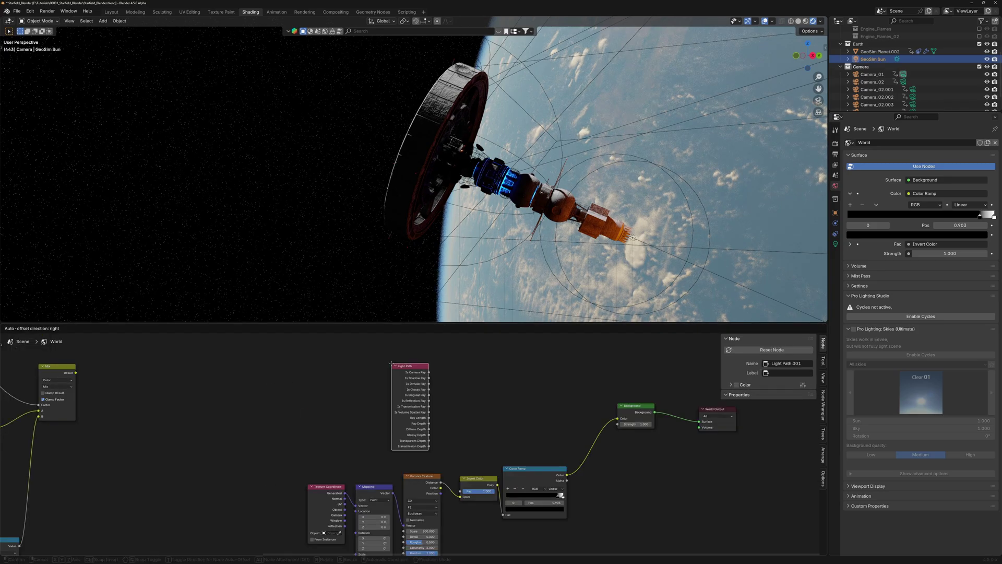
left_click(415, 345)
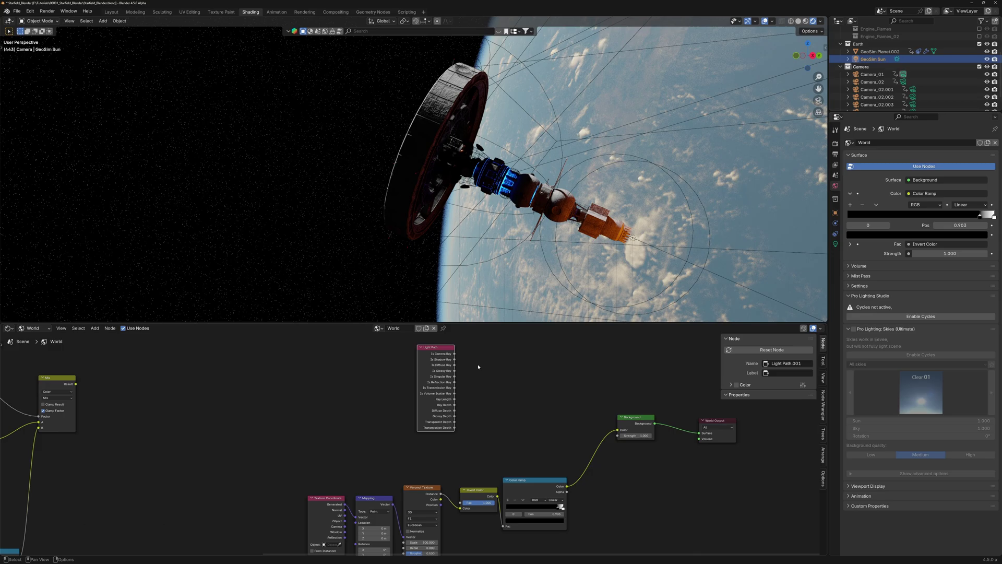
mouse_move(455, 354)
left_mouse_down()
mouse_move(478, 360)
mouse_move(472, 355)
left_mouse_up()
left_click_drag(472, 355, 470, 361)
- Place a Mix node before Background and connect Is Camera Ray to its Factor
left_click(491, 399)
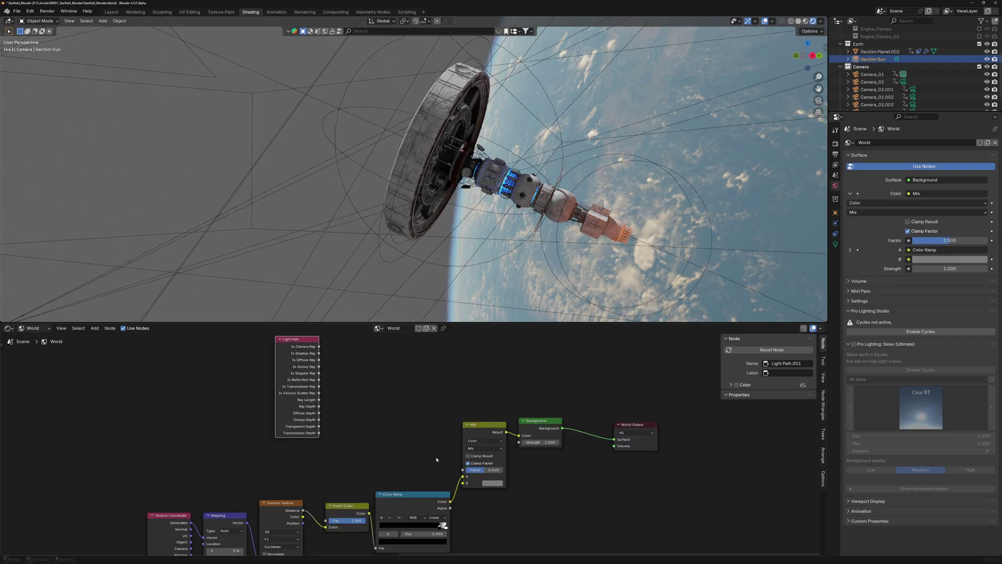
left_click(475, 435)
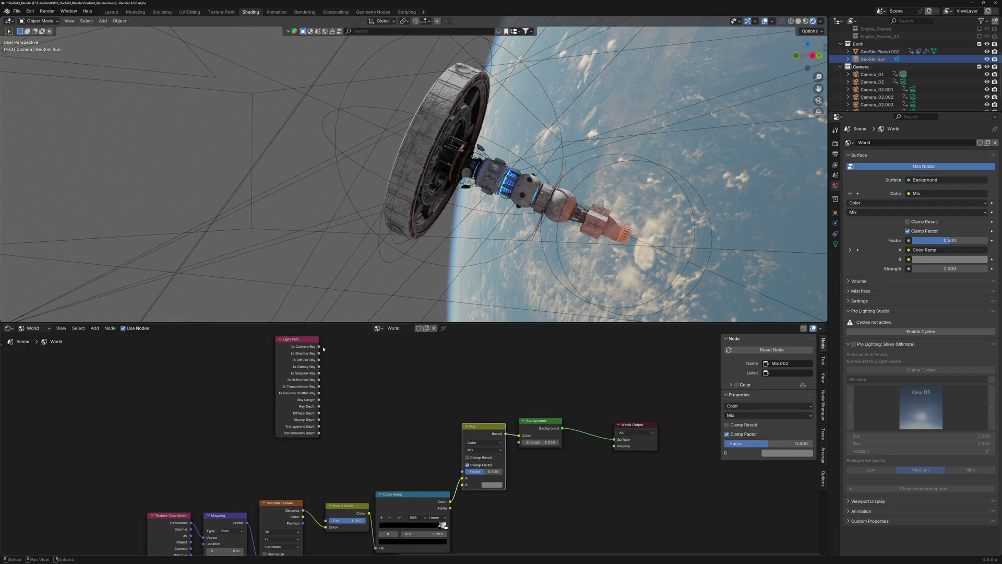
mouse_move(320, 347)
left_mouse_down()
mouse_move(402, 459)
mouse_move(462, 472)
left_mouse_up()
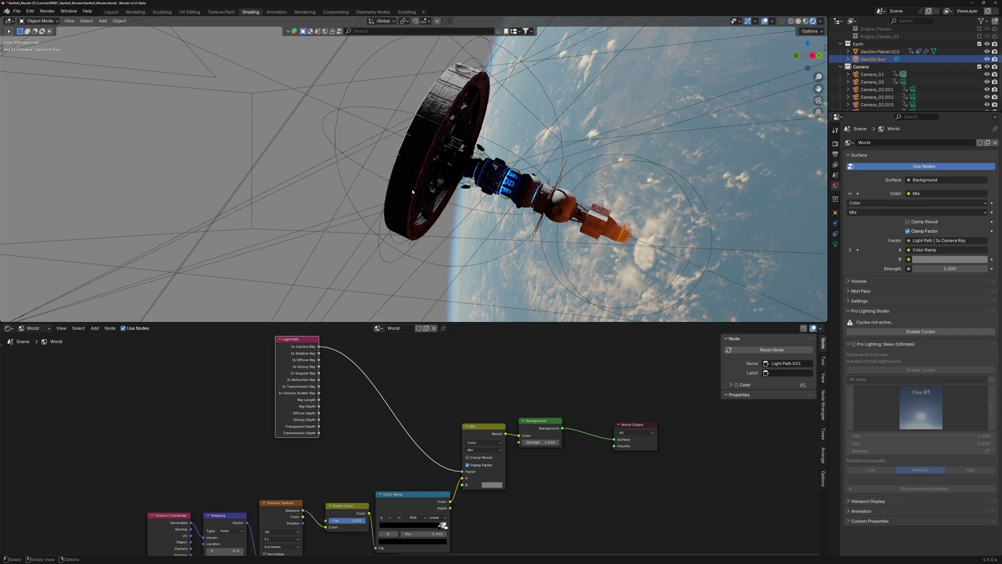
middle_click_drag(411, 182, 400, 175)
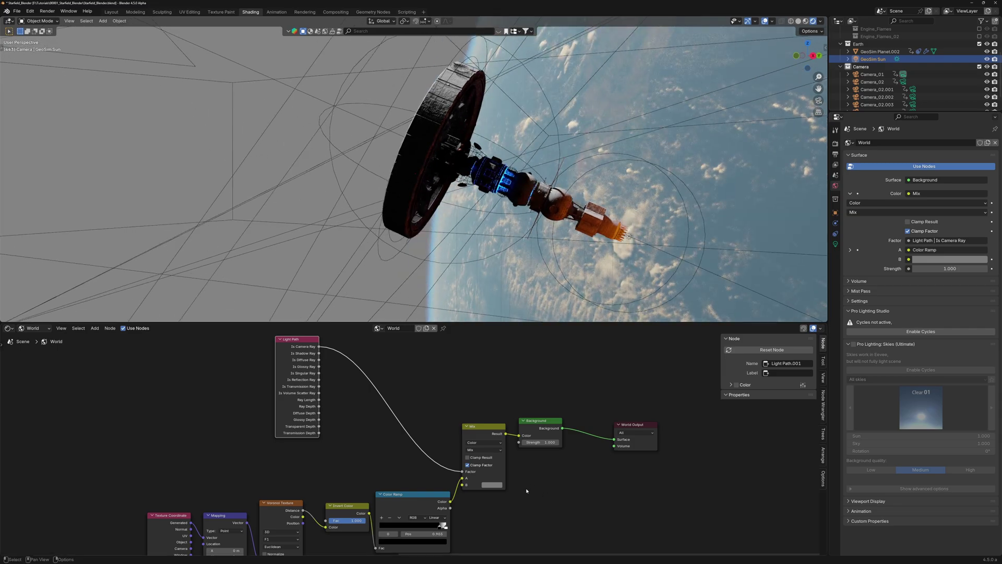
scroll(498, 492, "up", 3)
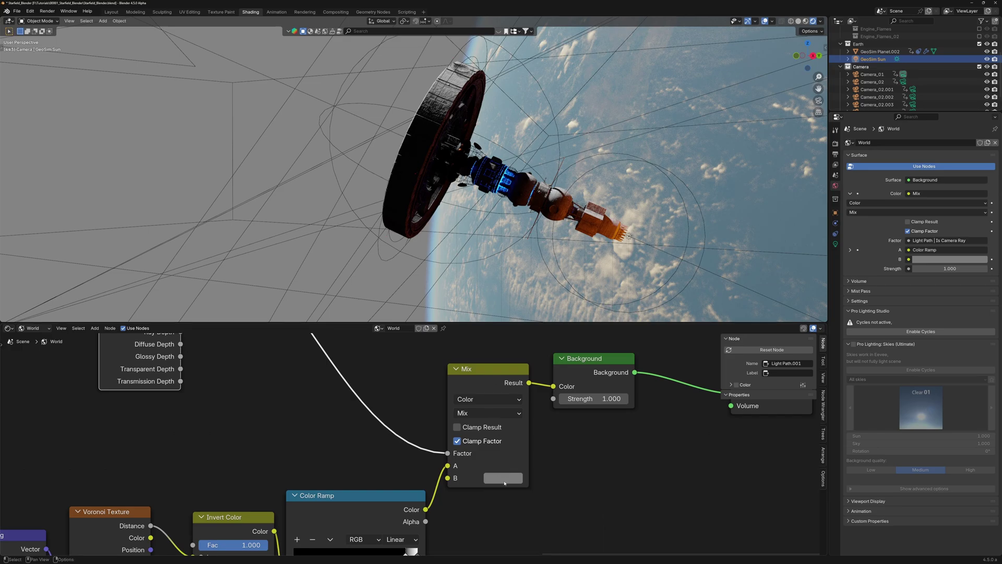
- Experiment with the Mix node's B colour, trying white and a pasted deep red
left_click(505, 480)
left_click_drag(589, 347, 589, 290)
left_click(543, 461)
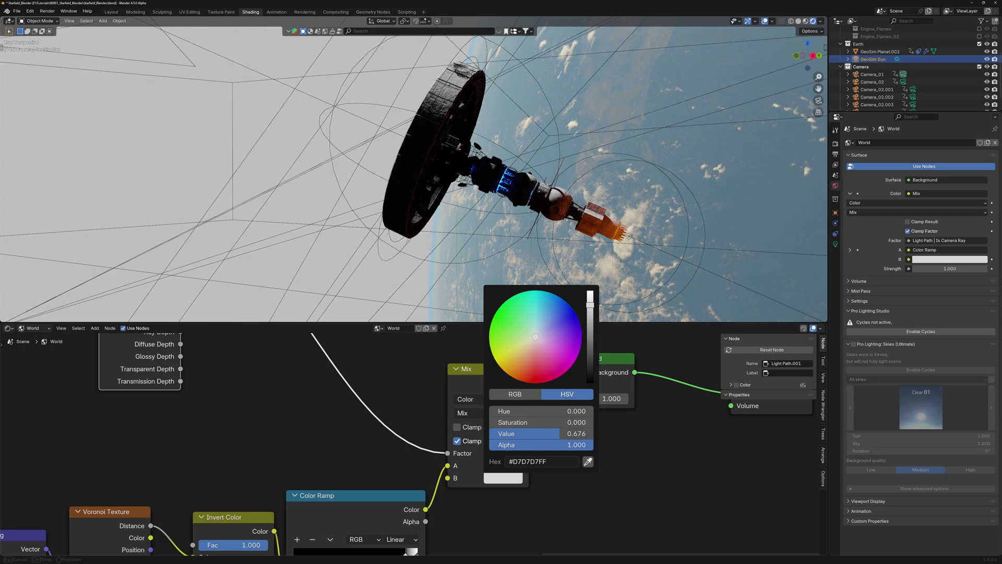
type("#AE070EFF")
key("Return")
left_click_drag(537, 381, 536, 337)
key("Home")
scroll(384, 448, "up", 3)
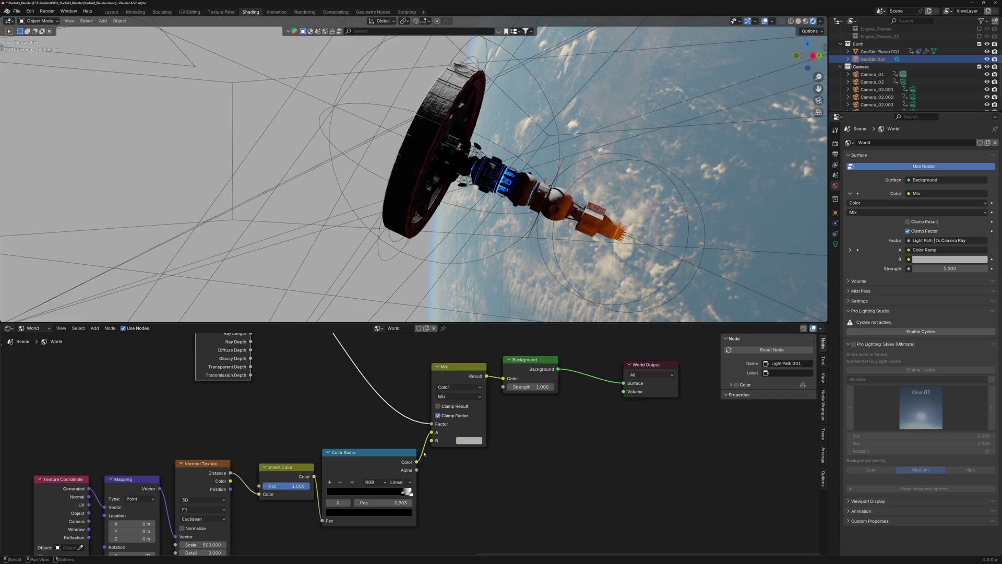
- Move the Color Ramp link to Mix input B and darken the A colour to near black
left_click_drag(431, 432, 430, 444)
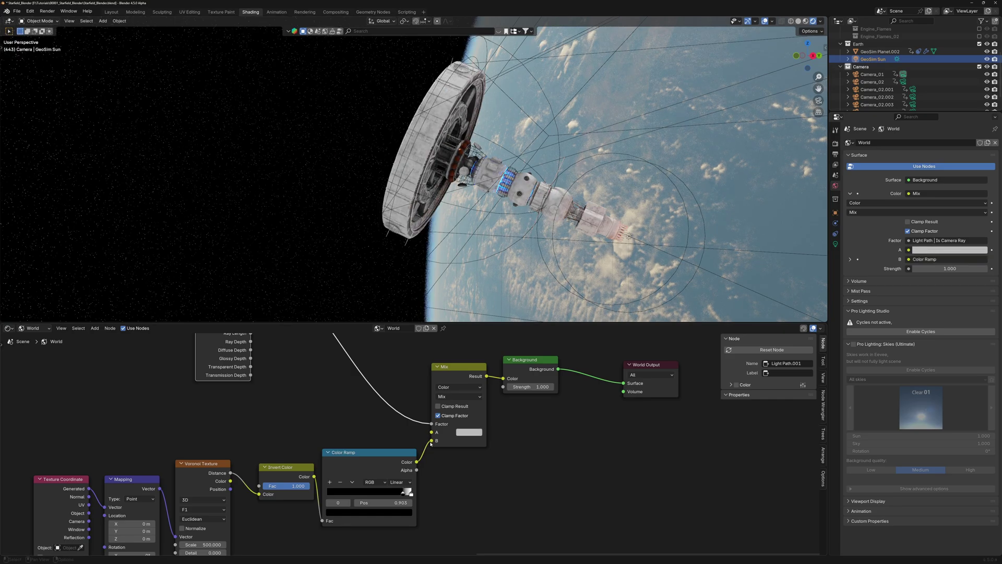
left_click(466, 433)
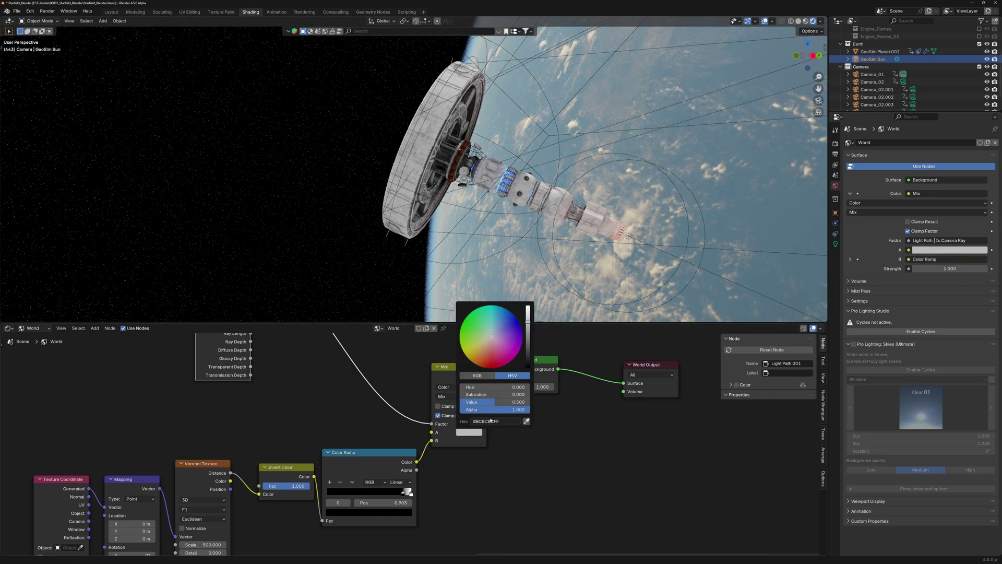
left_click_drag(528, 326, 527, 359)
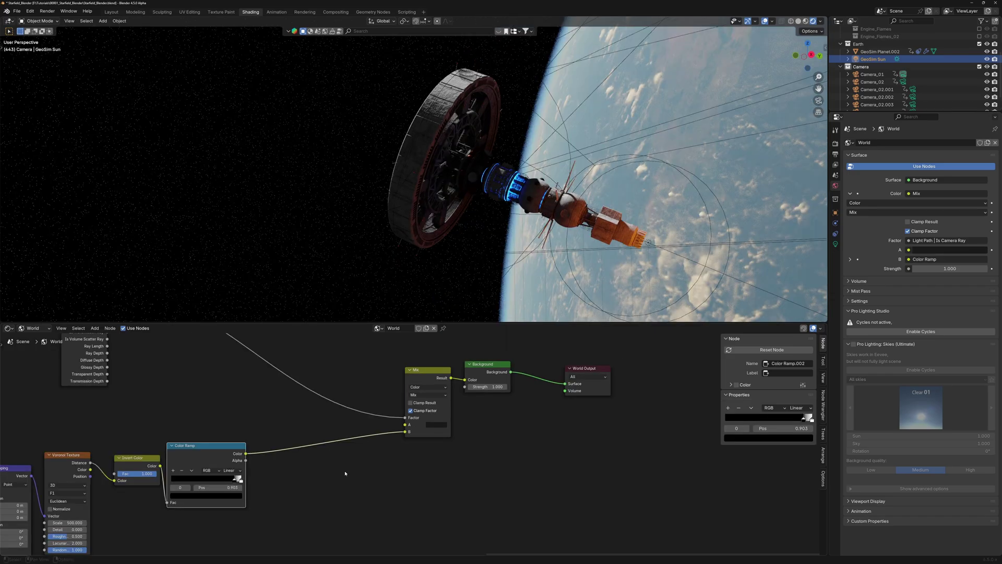
- Set the Render Engine to Cycles in Render Properties
mouse_move(412, 193)
middle_mouse_down()
mouse_move(501, 178)
mouse_move(411, 193)
middle_mouse_up()
left_click(836, 143)
left_click(952, 143)
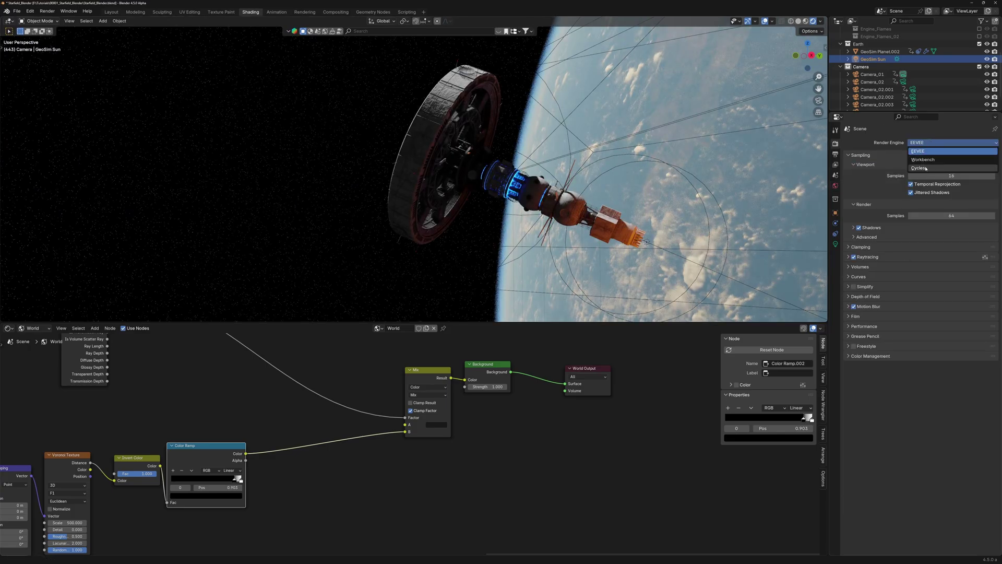
left_click(926, 169)
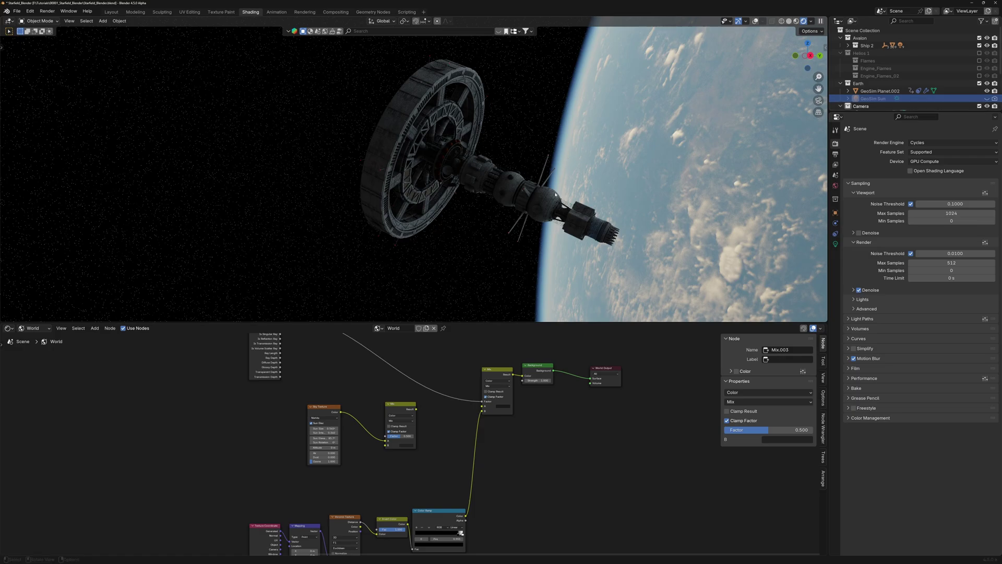
left_click(987, 98)
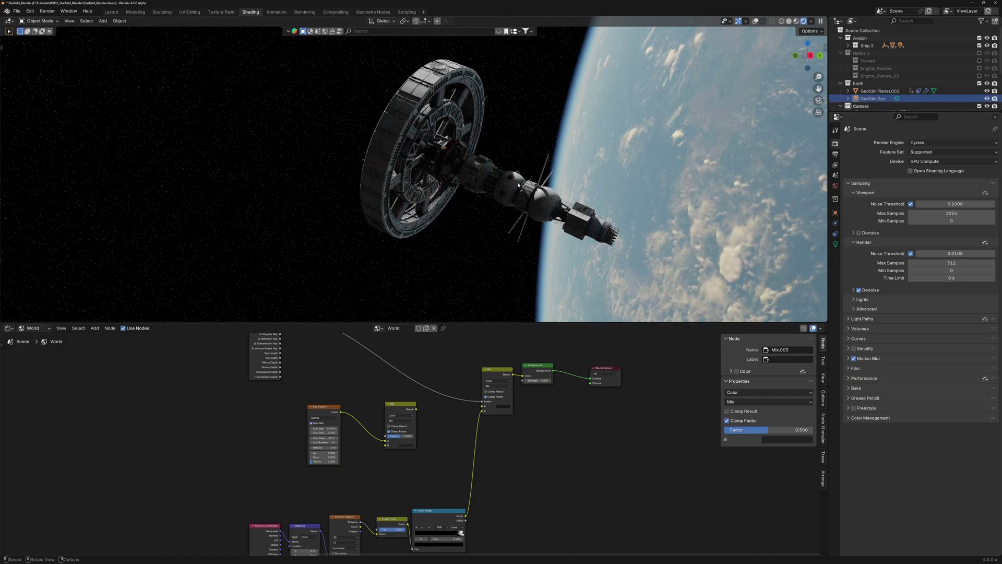
middle_click_drag(519, 184, 543, 191)
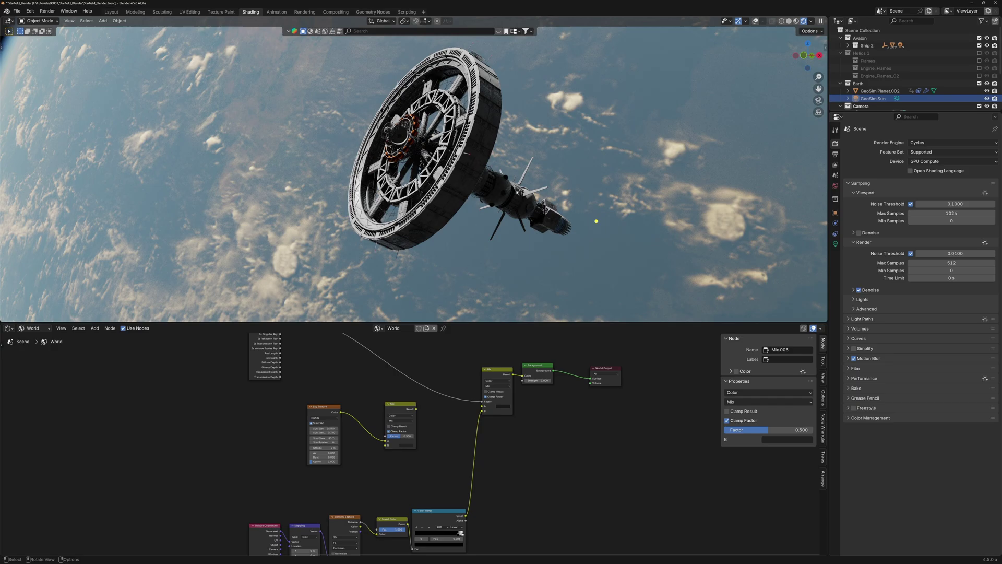
left_click(987, 99)
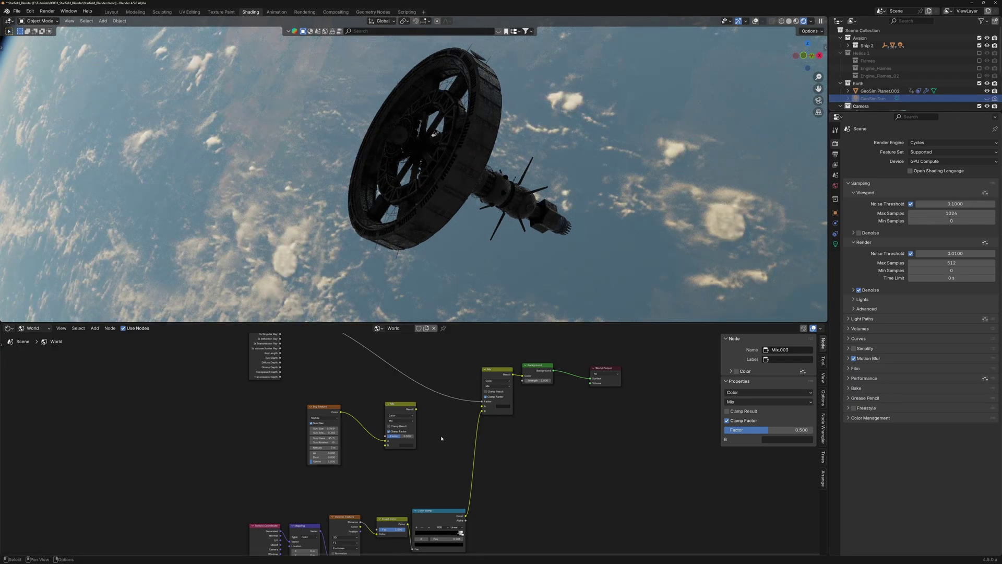
middle_click_drag(482, 195, 431, 222)
scroll(332, 420, "up", 2)
- Reposition the Sky Texture node and link its Color to the Background node
left_click(326, 407)
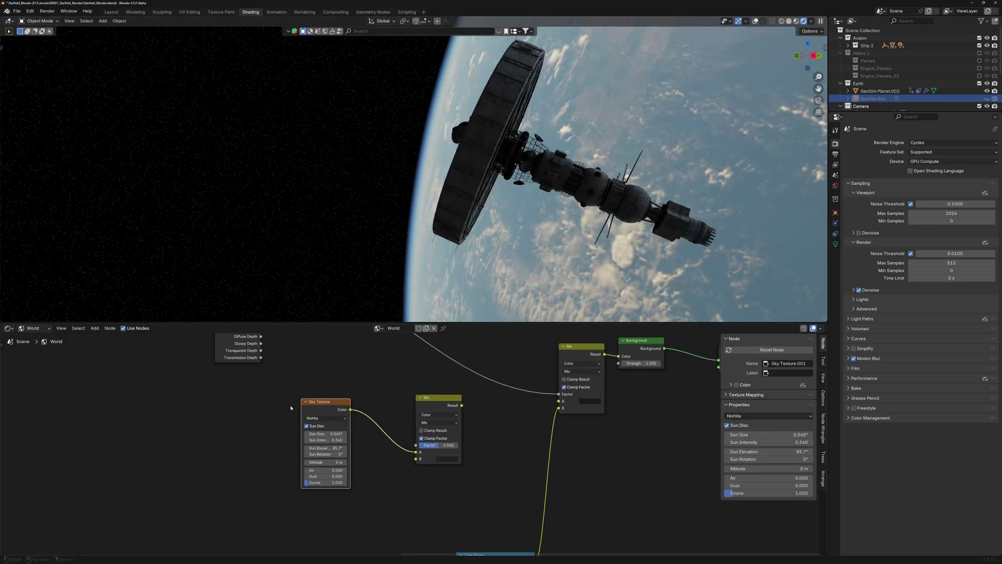
left_click_drag(326, 407, 310, 390)
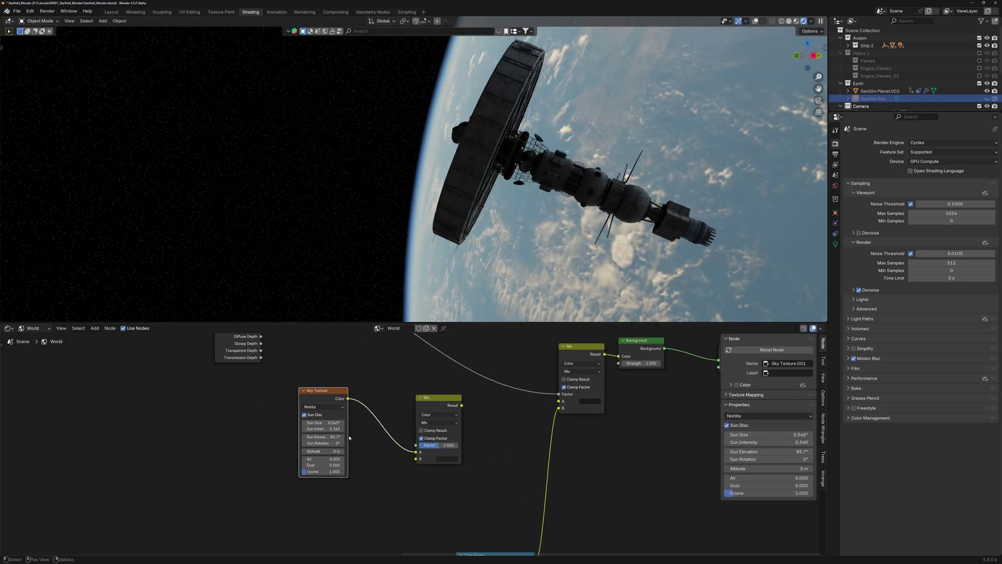
scroll(388, 403, "down", 2)
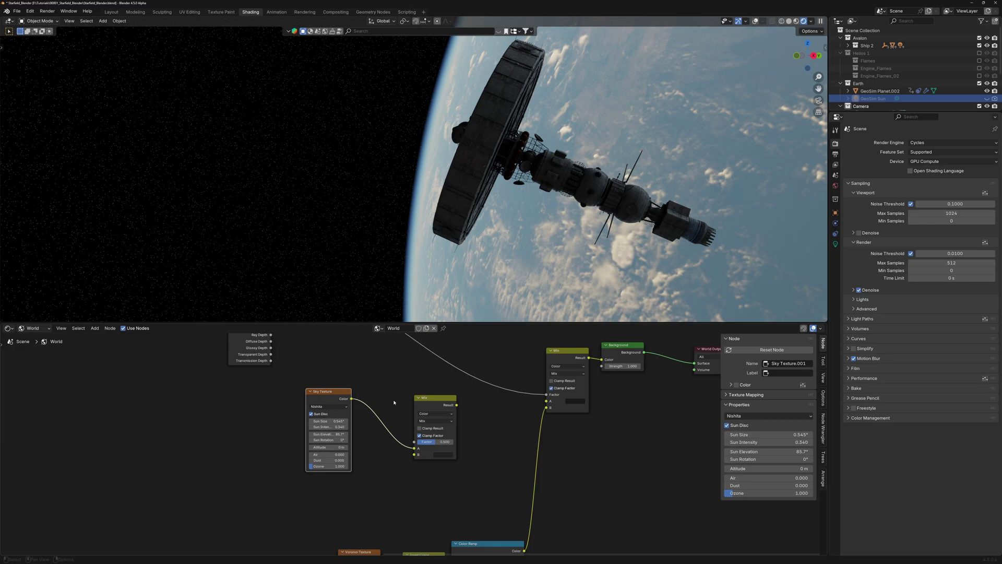
left_click_drag(358, 399, 572, 365)
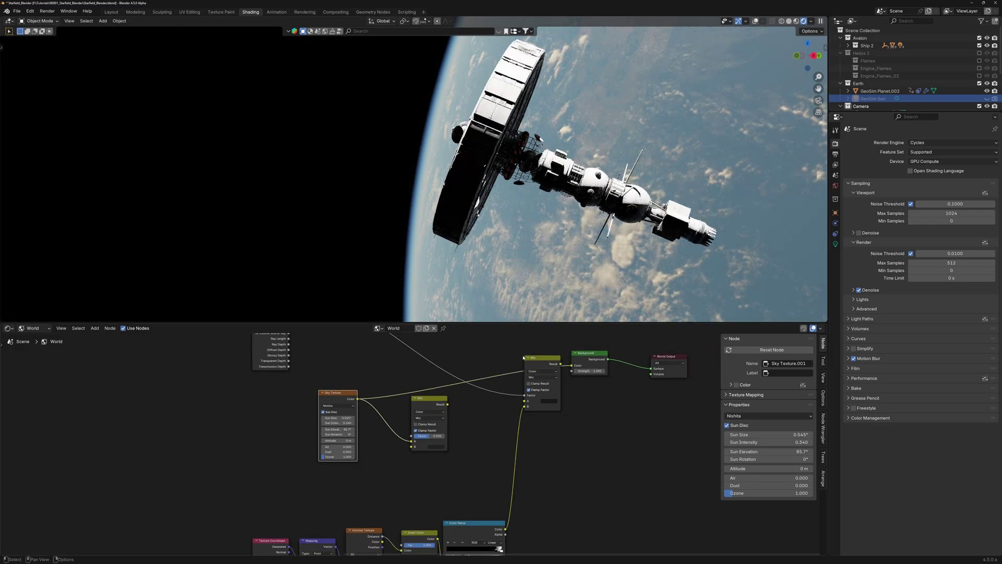
- Set the sky's Air and Dust values to 1
scroll(342, 449, "up", 3)
left_click(341, 431)
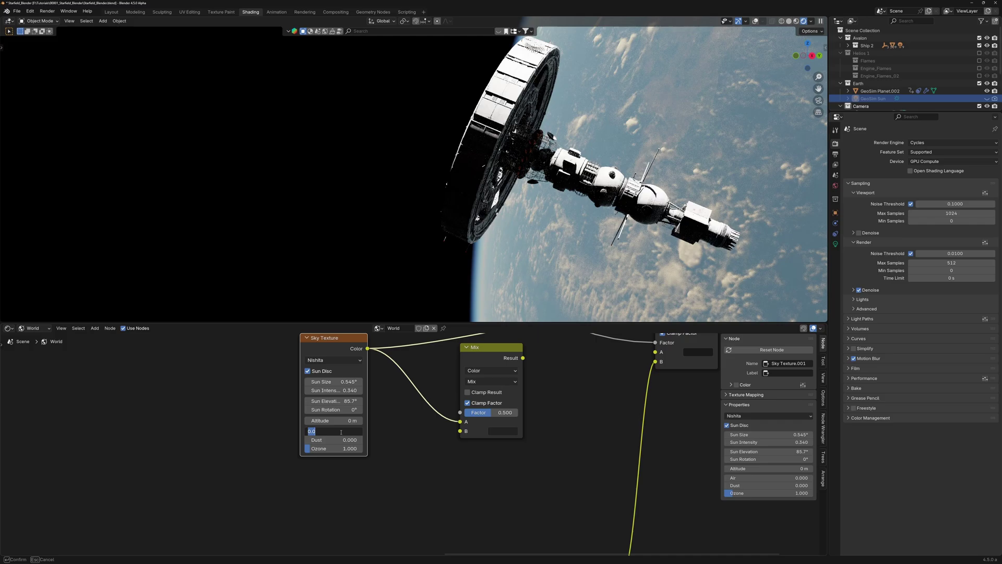
type("1")
key("Return")
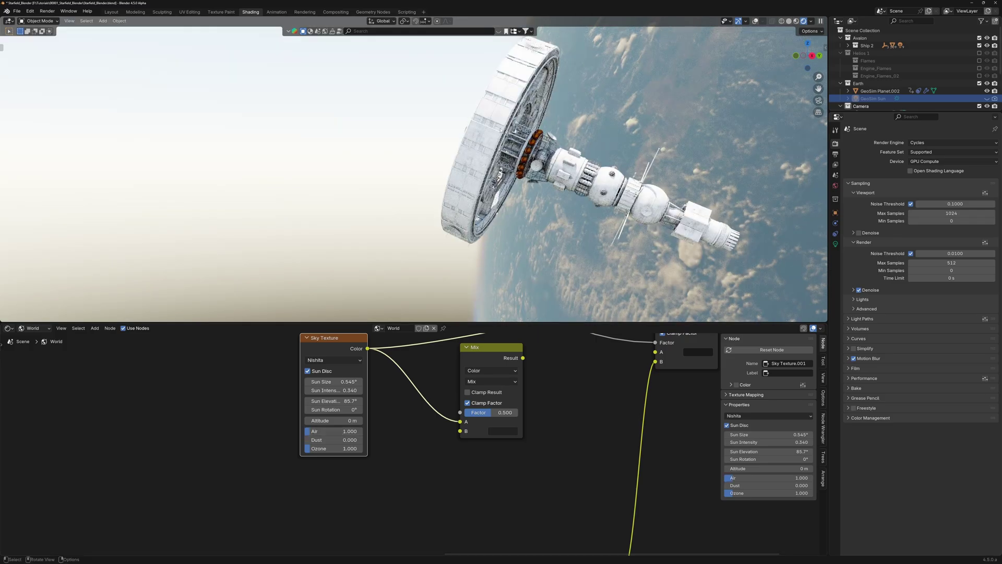
left_click(344, 440)
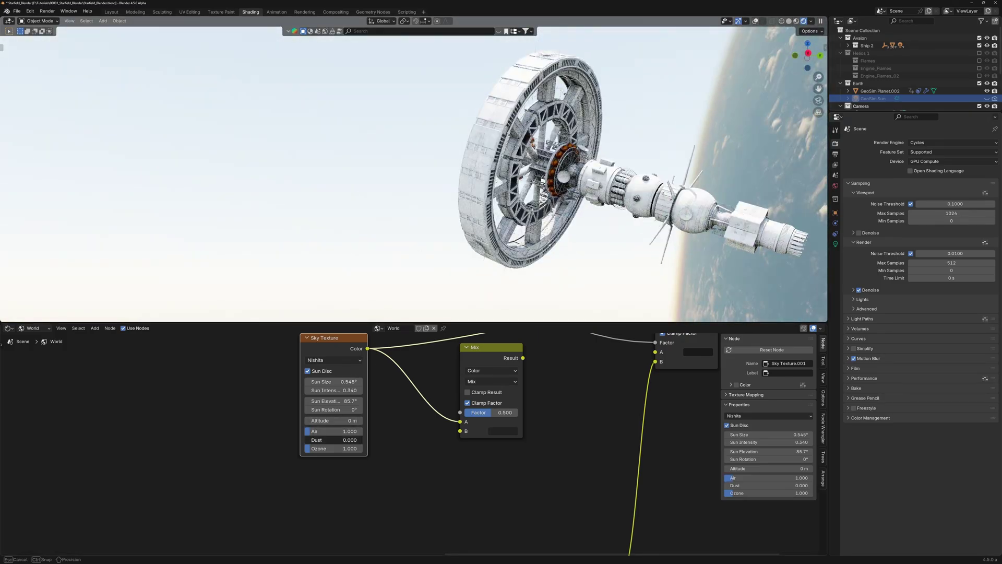
type("1")
key("Return")
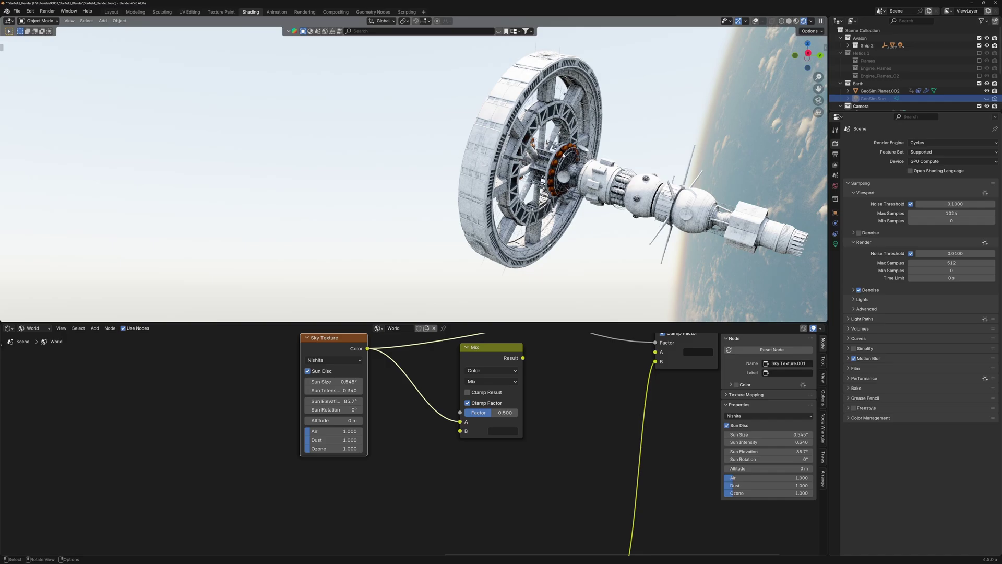
- Set Sun Elevation to 2.2° and Sun Rotation to 139°
middle_click_drag(601, 177, 627, 120)
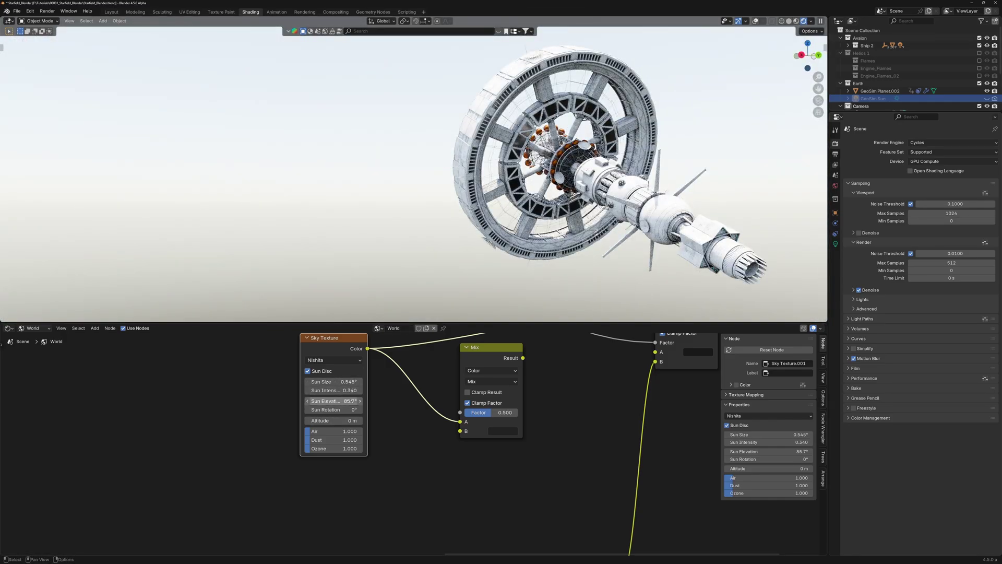
left_click_drag(348, 401, 371, 398)
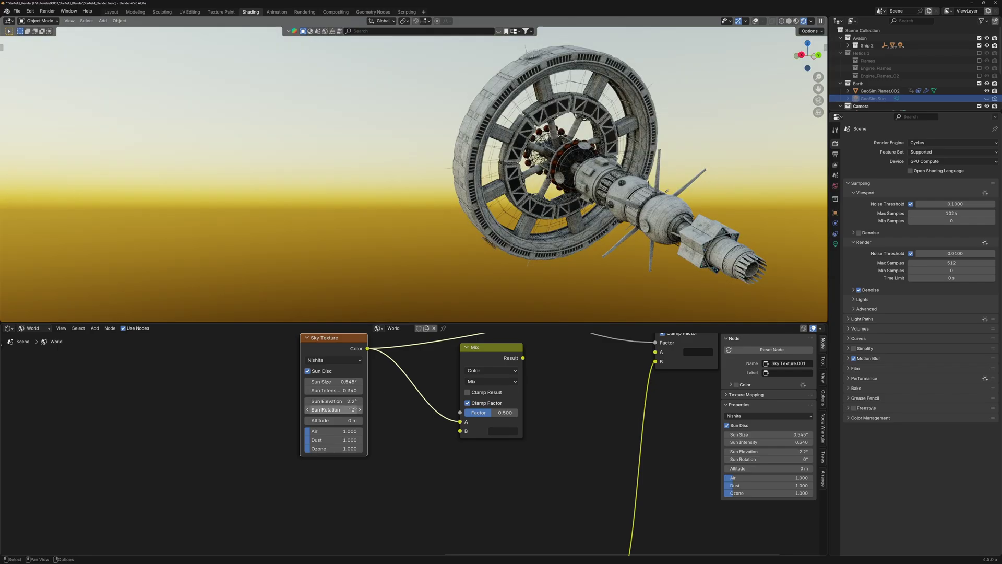
middle_click_drag(522, 198, 413, 185)
left_click_drag(334, 409, 410, 410)
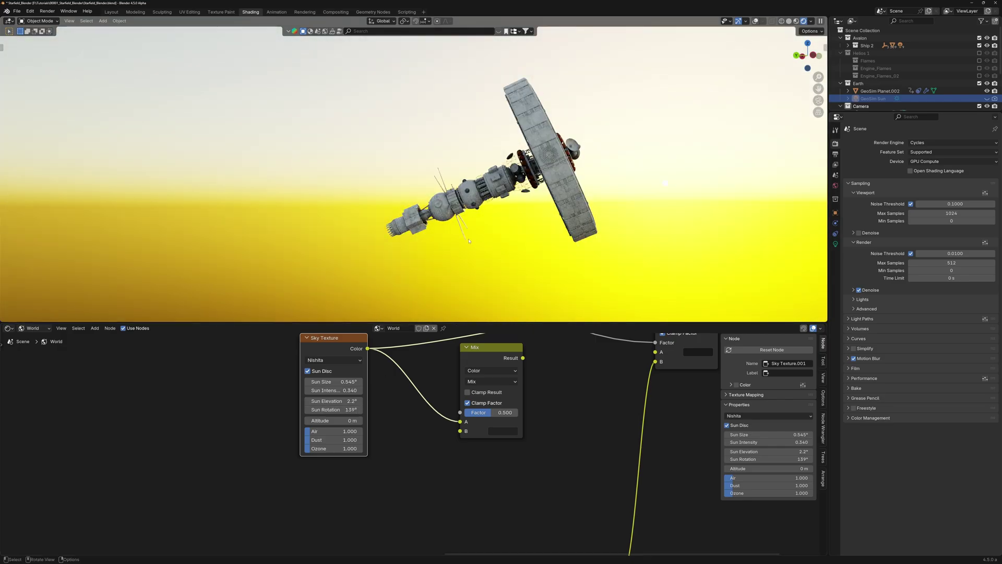
- Set the sky's Air and Dust to 0, Sun Elevation to 57° and Sun Intensity to 0.090
middle_click_drag(665, 183, 601, 188)
left_click_drag(350, 431, 313, 441)
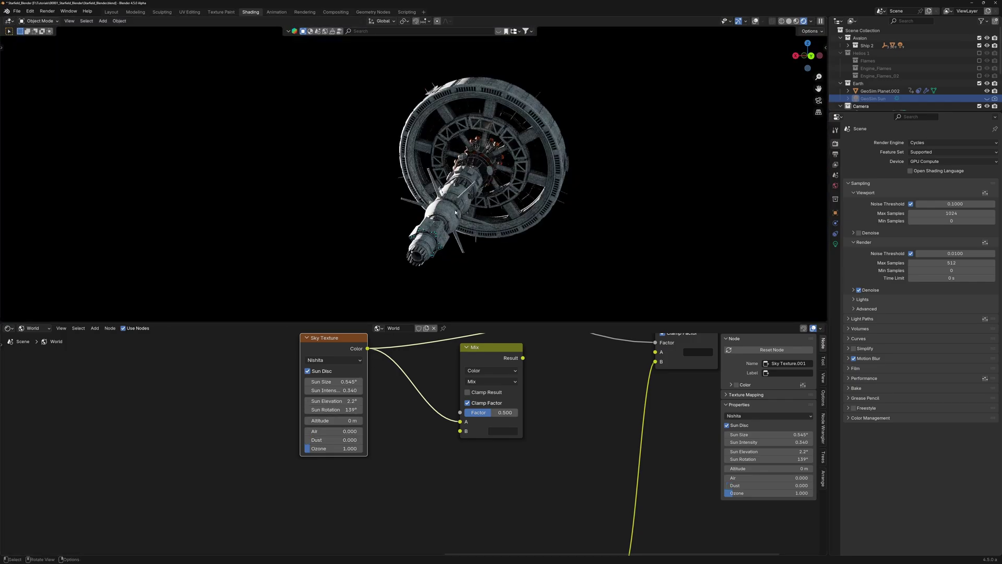
middle_click_drag(460, 192, 553, 199)
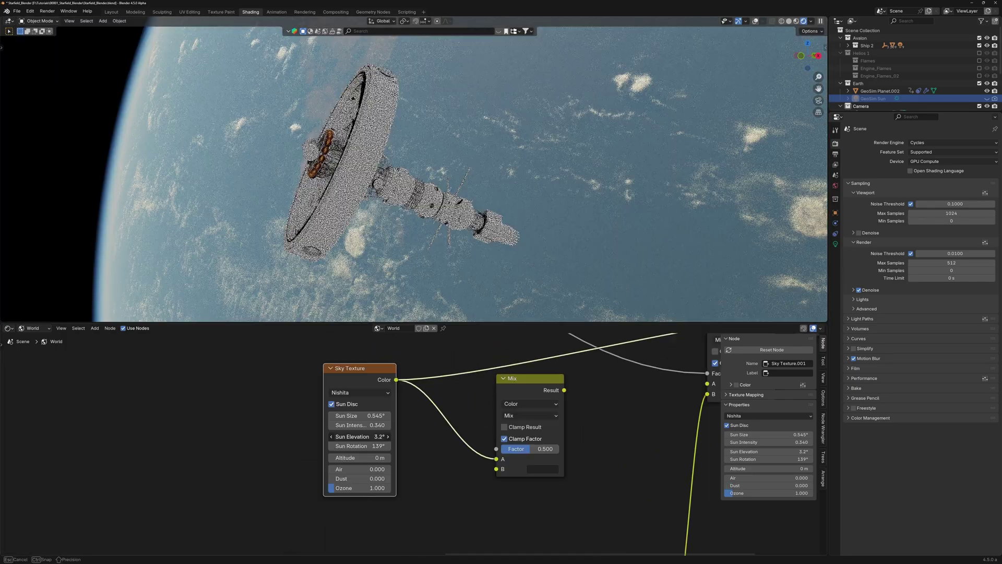
left_click_drag(359, 436, 423, 437)
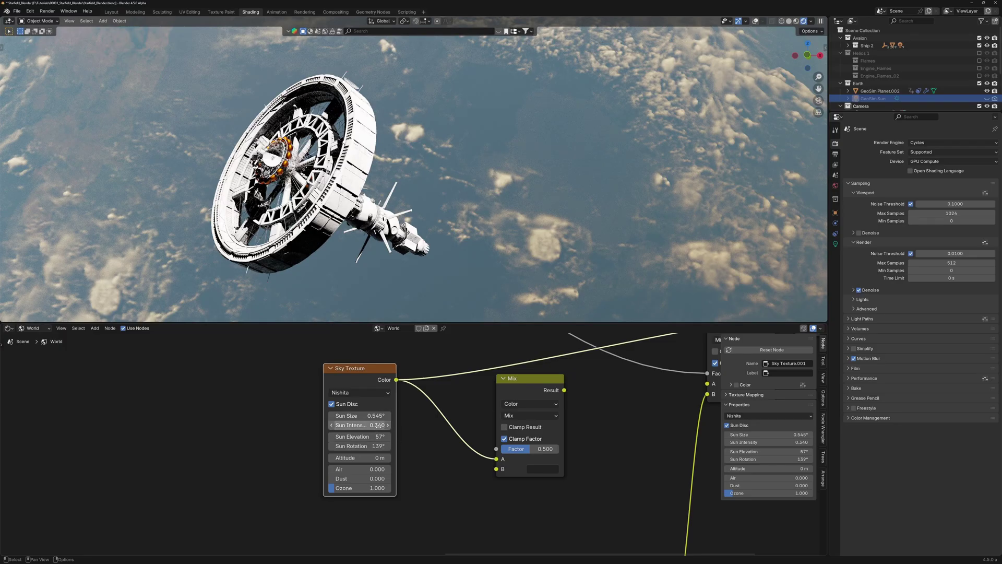
left_click_drag(378, 425, 331, 425)
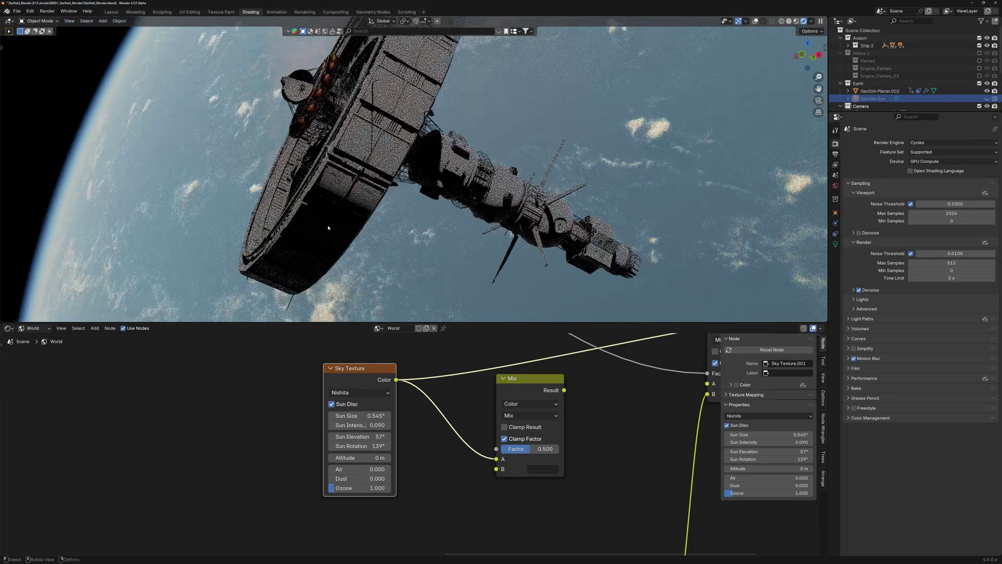
- Connect the lower Mix node's Result into the upper Mix node's A input
middle_click_drag(609, 392, 434, 448)
left_click_drag(360, 460, 510, 441)
scroll(431, 456, "down", 1)
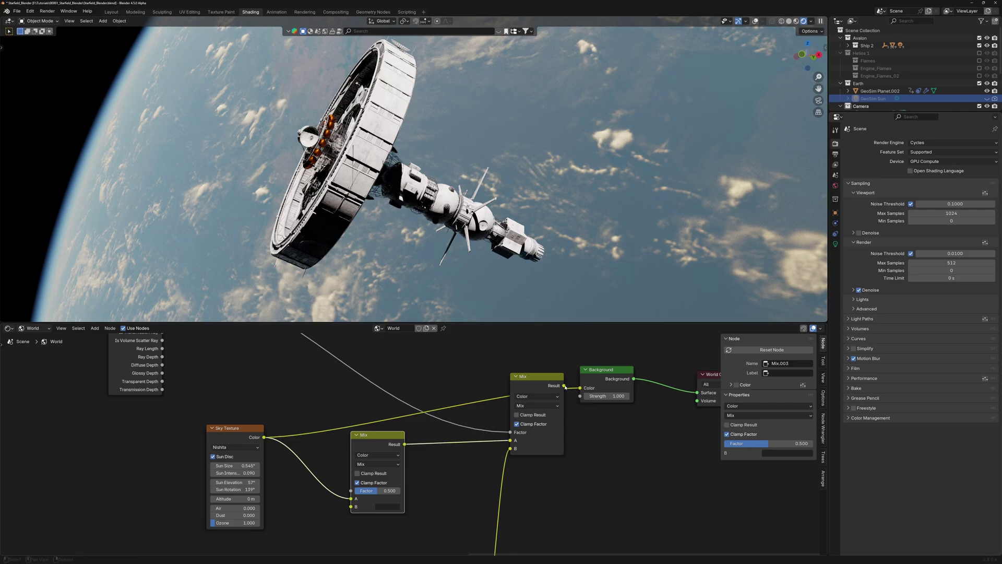
- Brighten the upper Mix node's B colour from #222222 to dark grey #414141
scroll(565, 397, "down", 2)
middle_click_drag(334, 548, 325, 467)
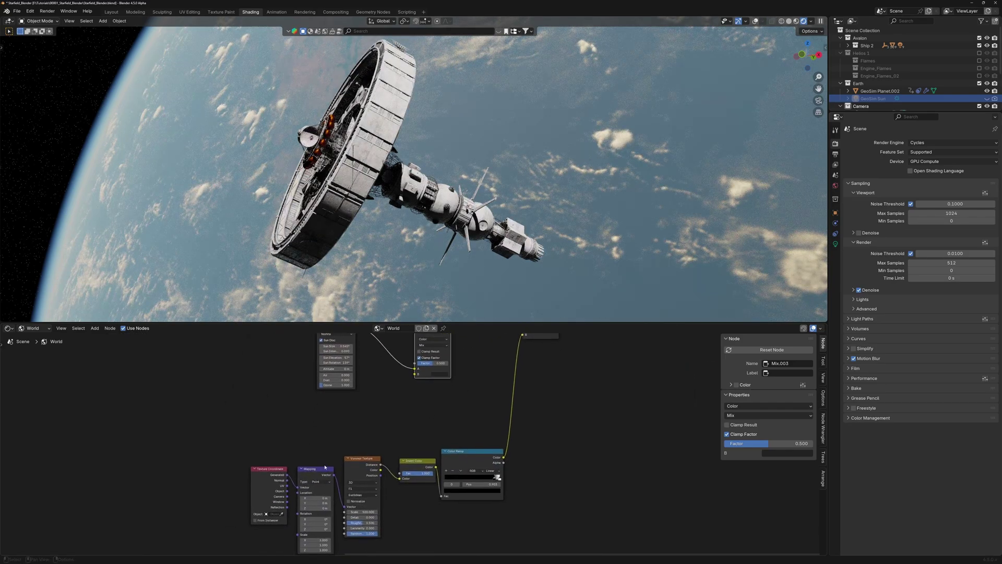
scroll(434, 407, "up", 4)
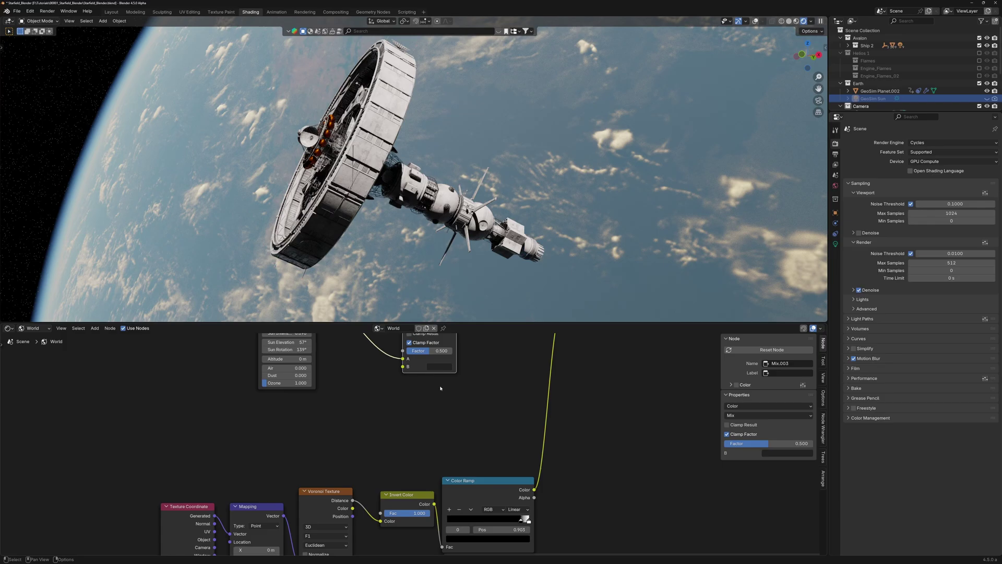
left_click(433, 409)
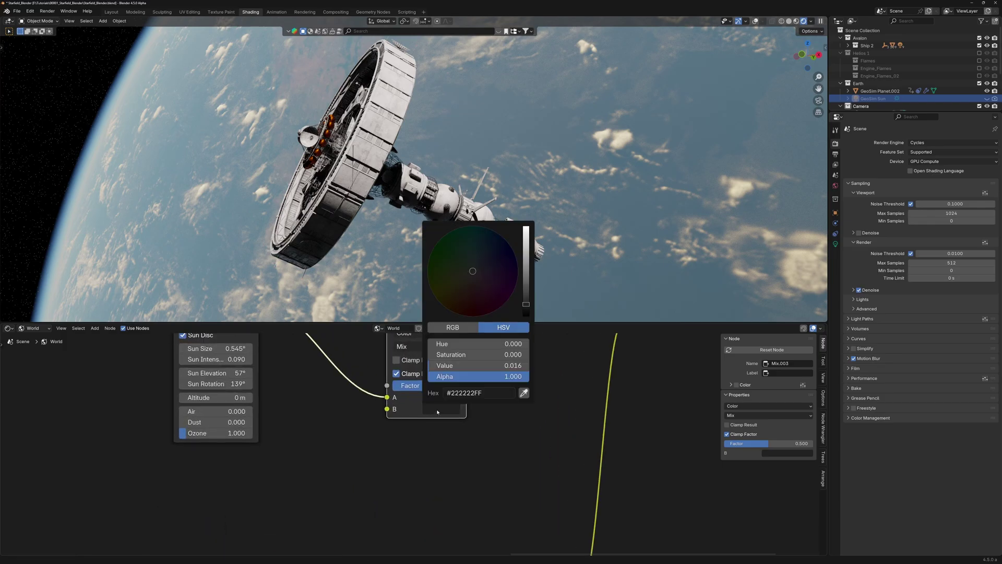
key("Escape")
left_click(436, 410)
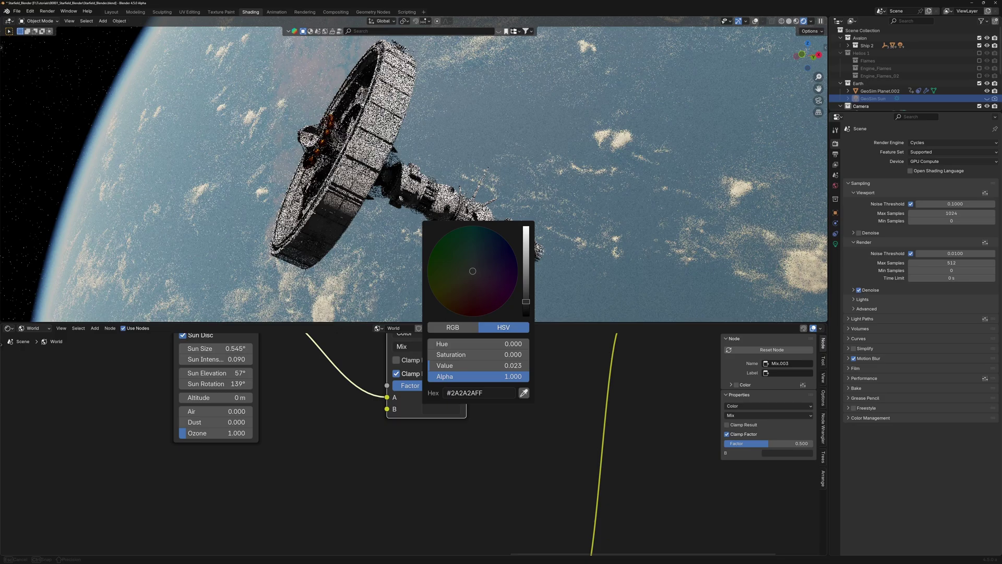
left_click_drag(526, 304, 527, 291)
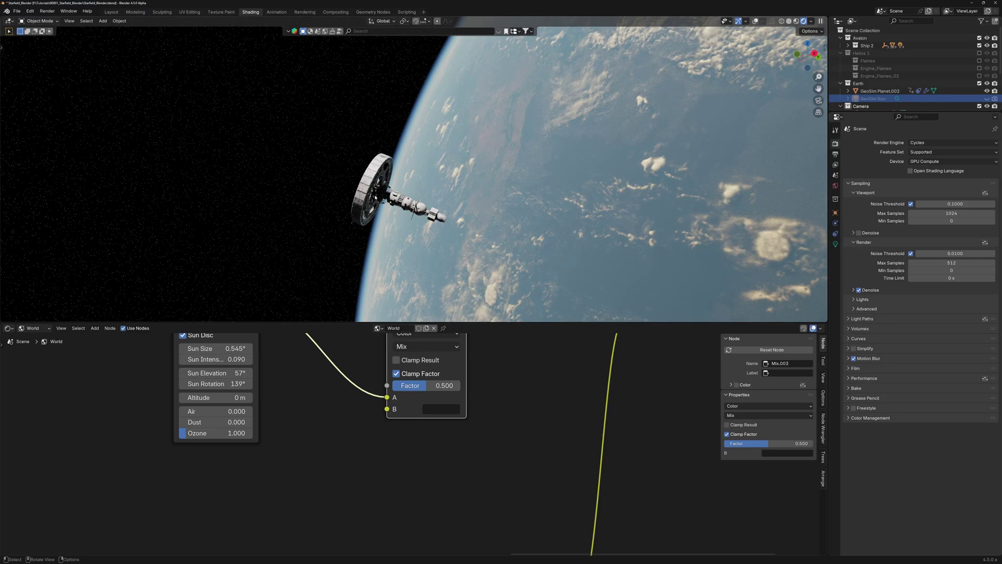